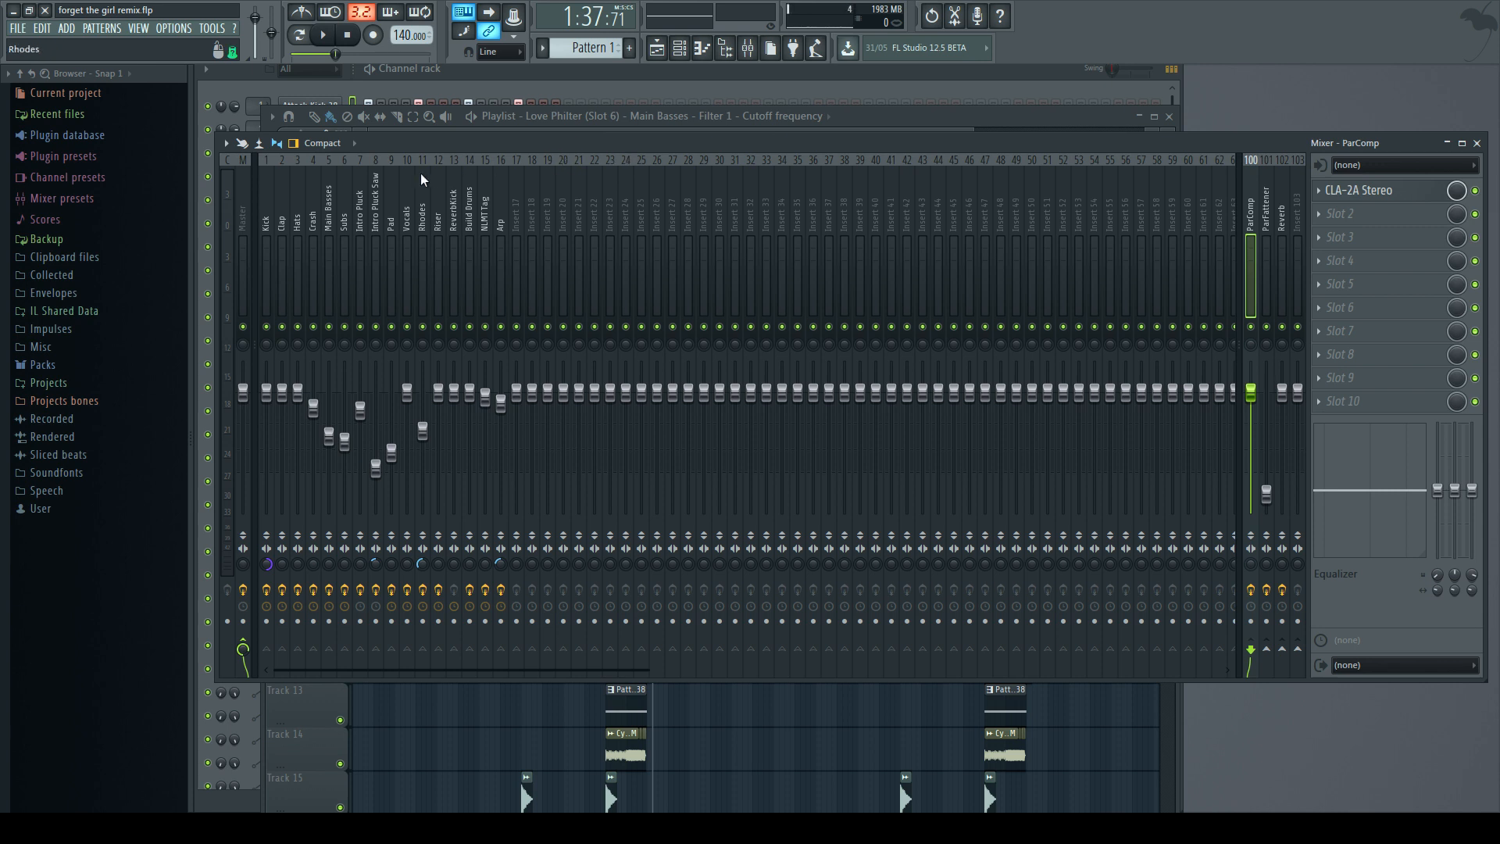
Inspect the effects and send routing of the Kick through Crash tracks to the ParComp and ParFattener buses.
left_click(268, 223)
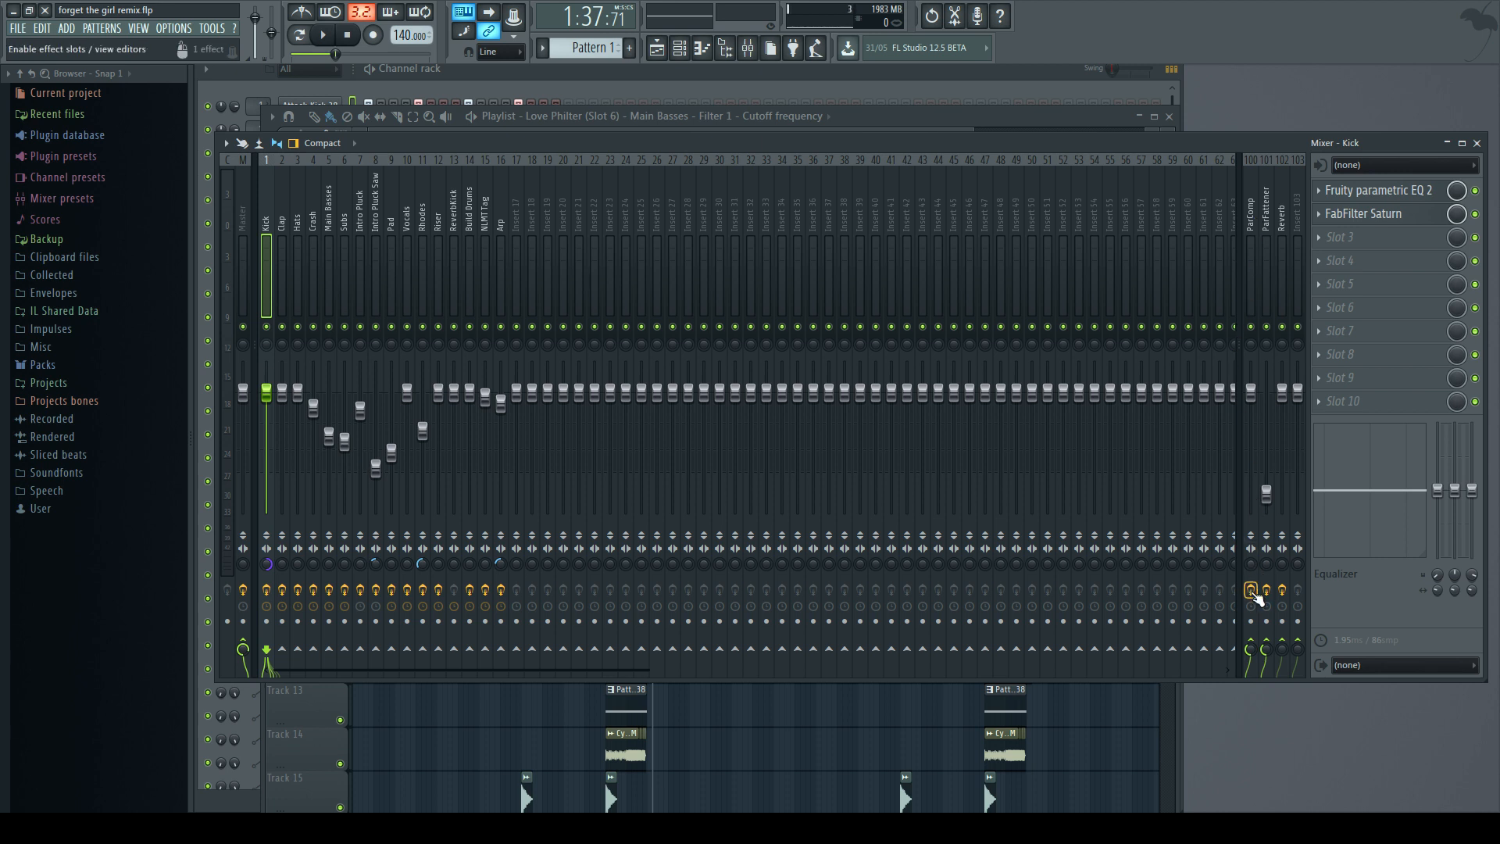
left_click(1252, 209)
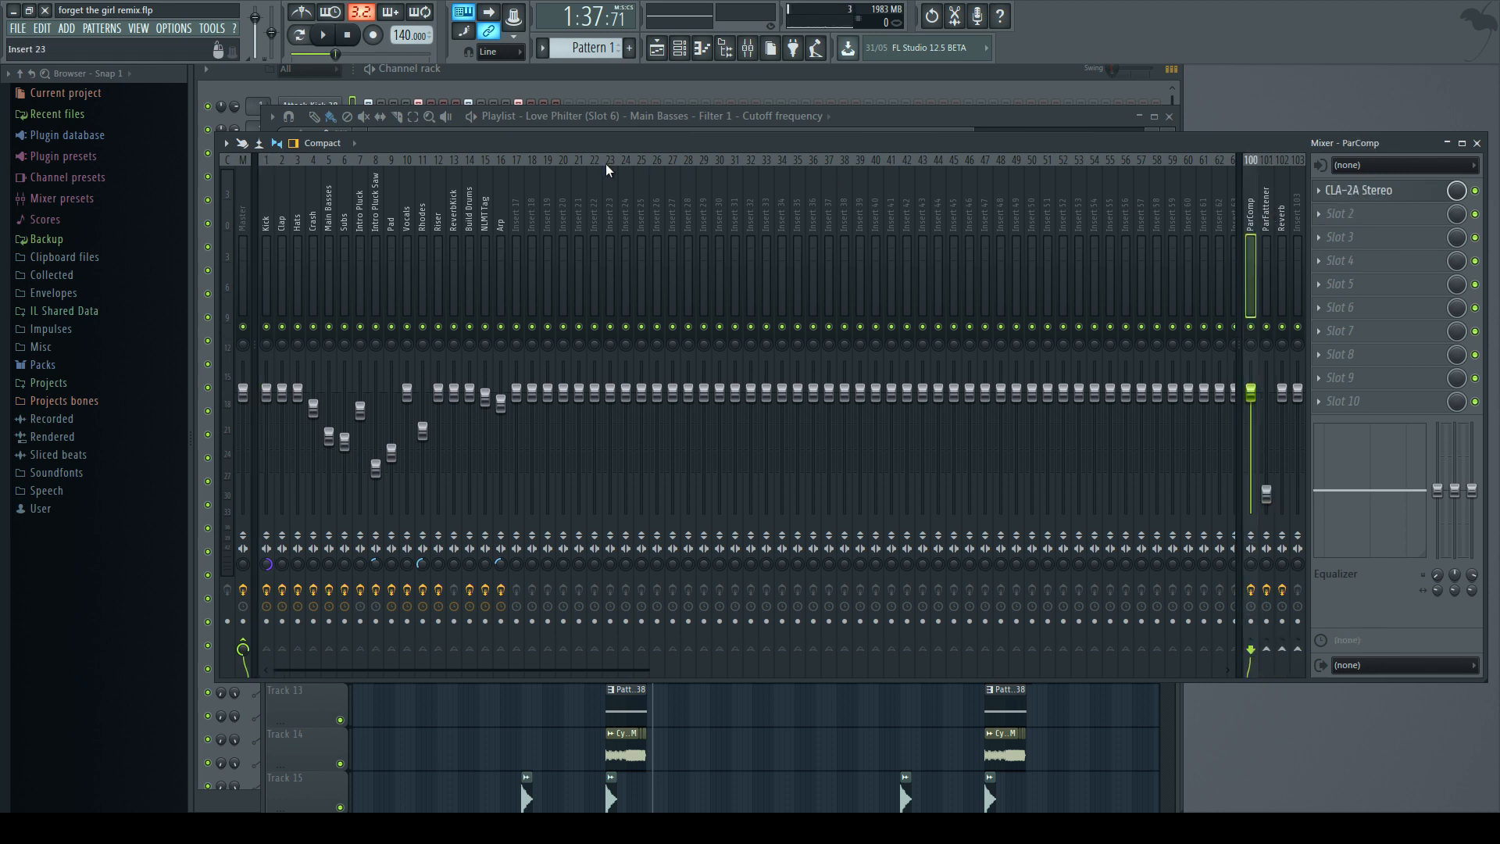
left_click(266, 224)
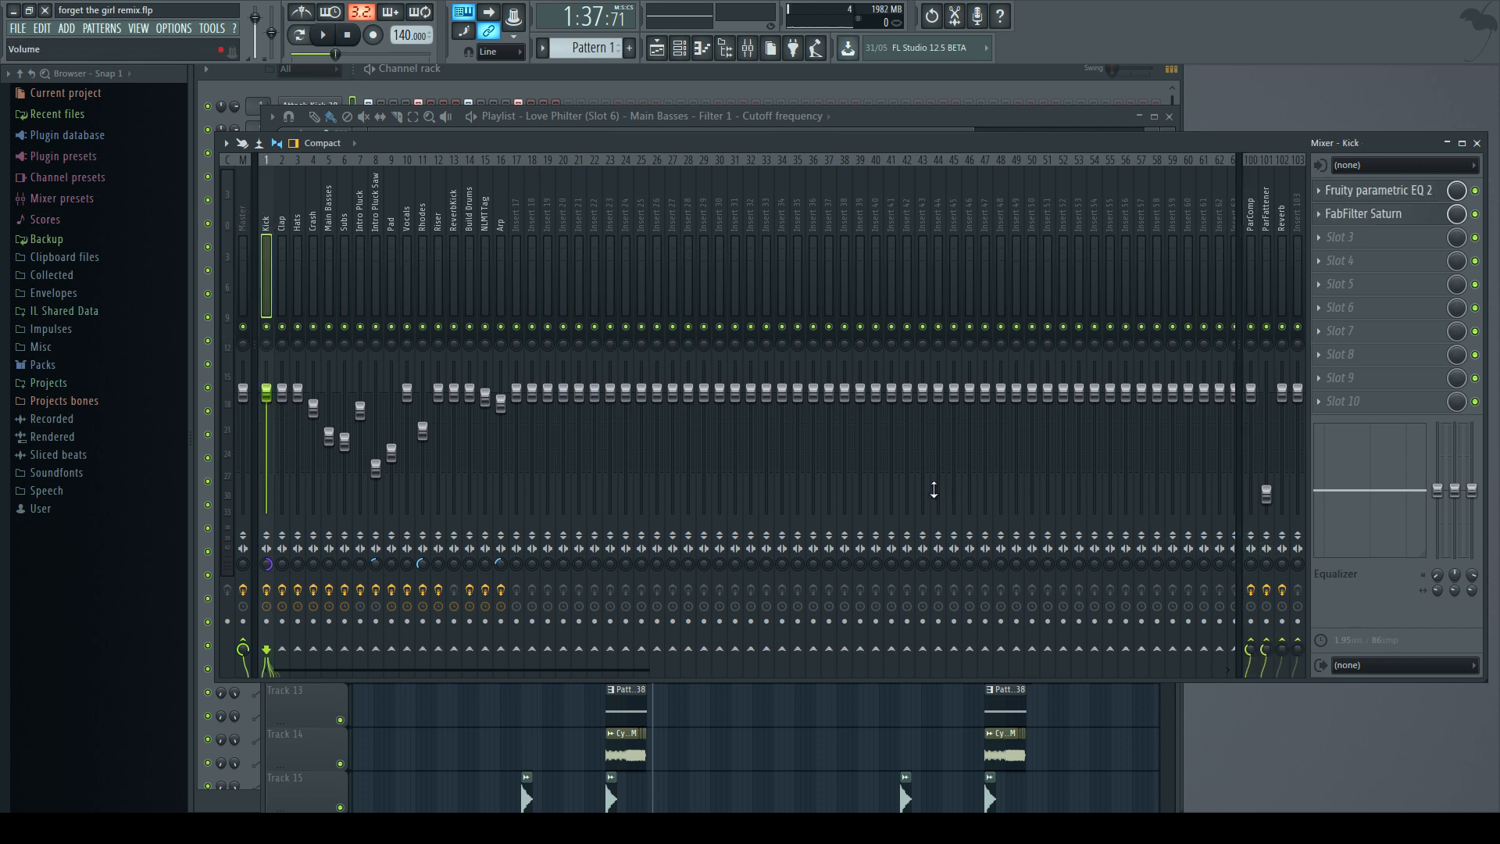
key("Right")
key("Right")
key("Right")
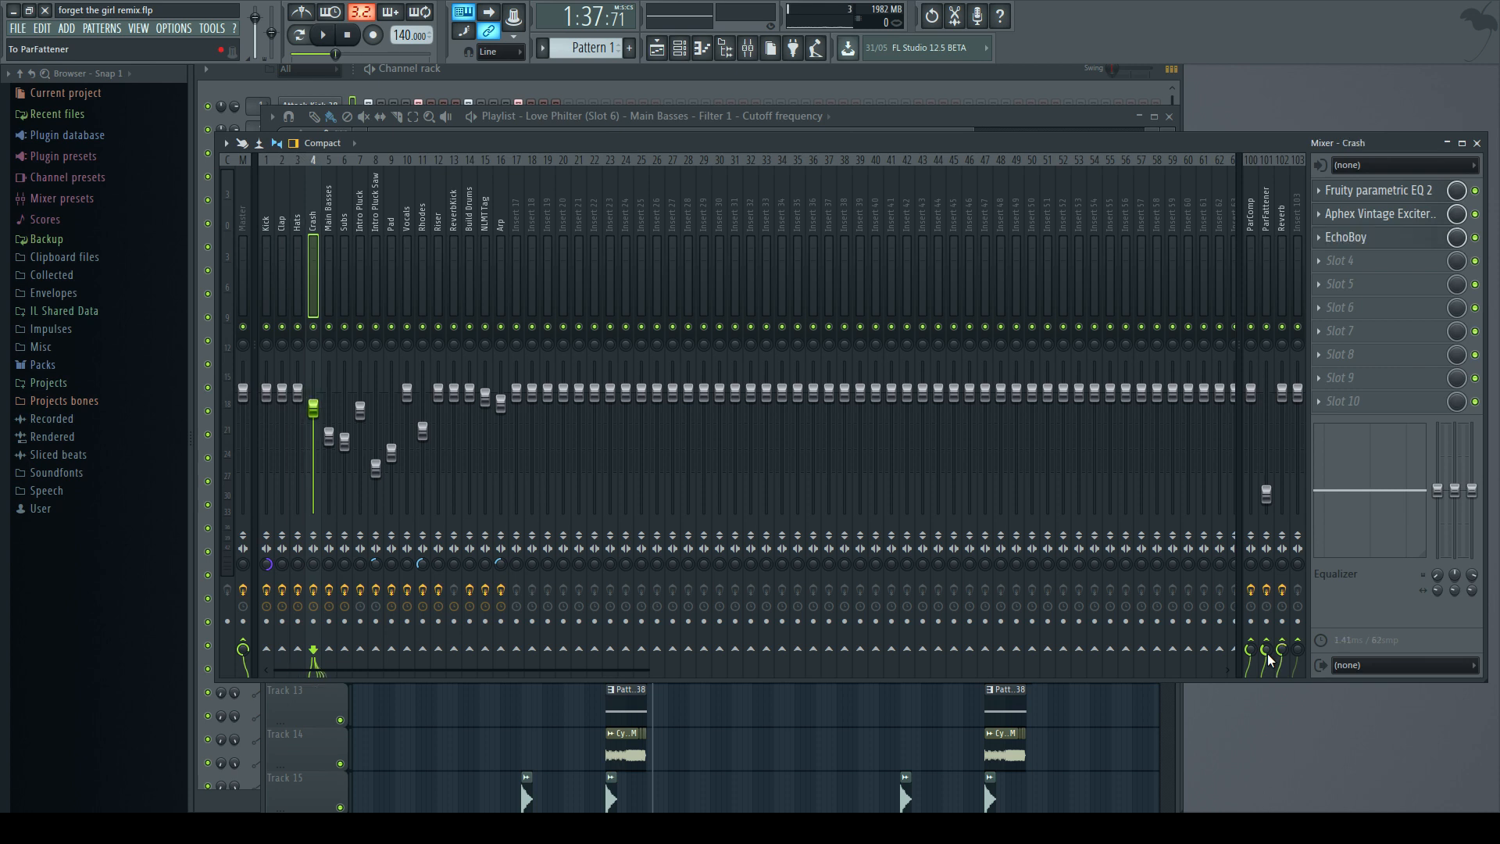
key("Left")
key("Left")
key("Left")
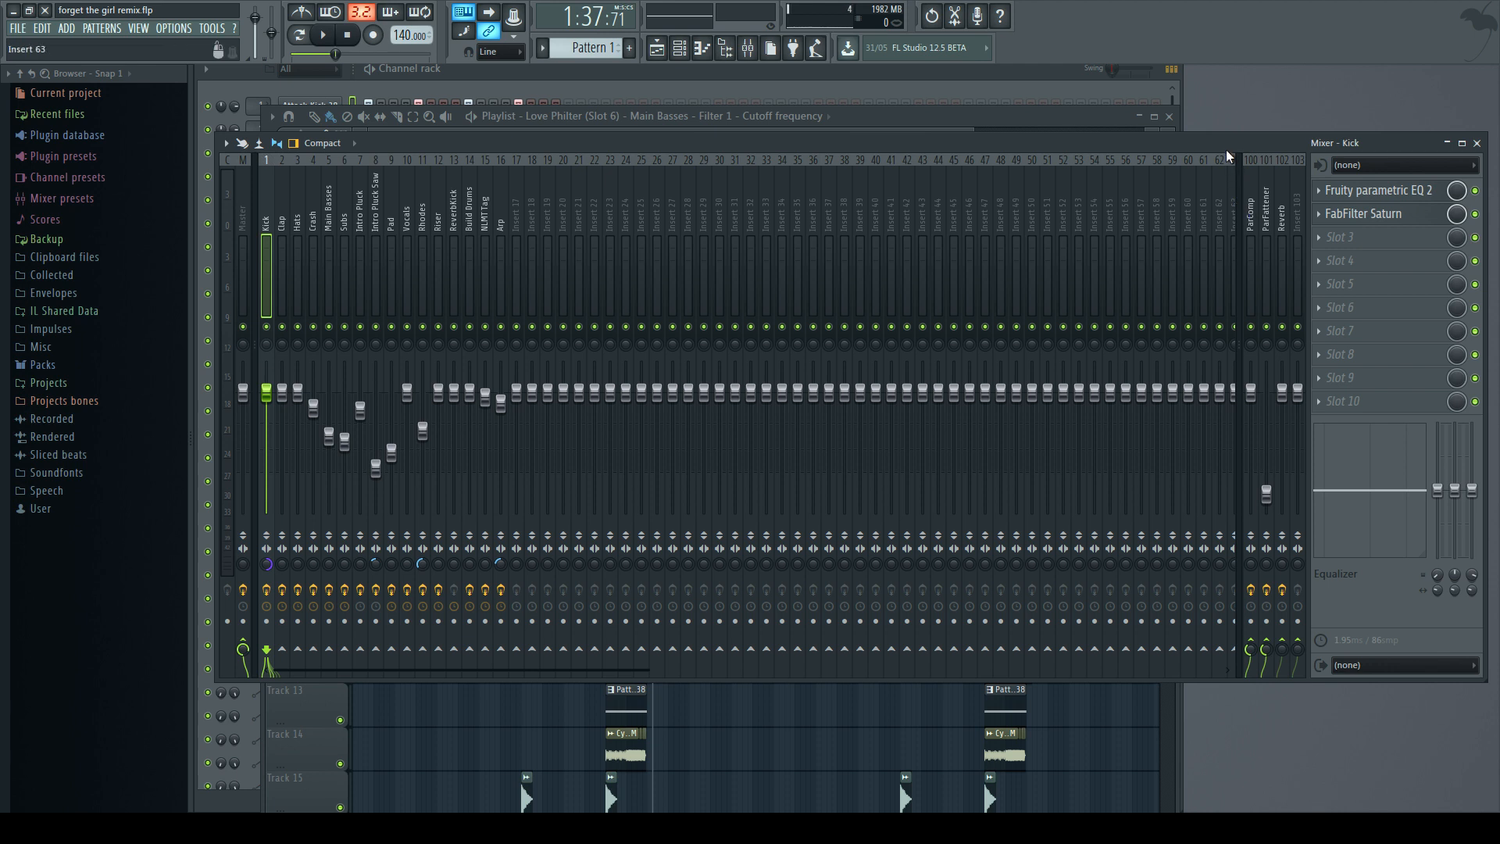
Move the playlist's playback position to bar 57 and run the macro that switches smart disable for all plugins.
left_click(957, 130)
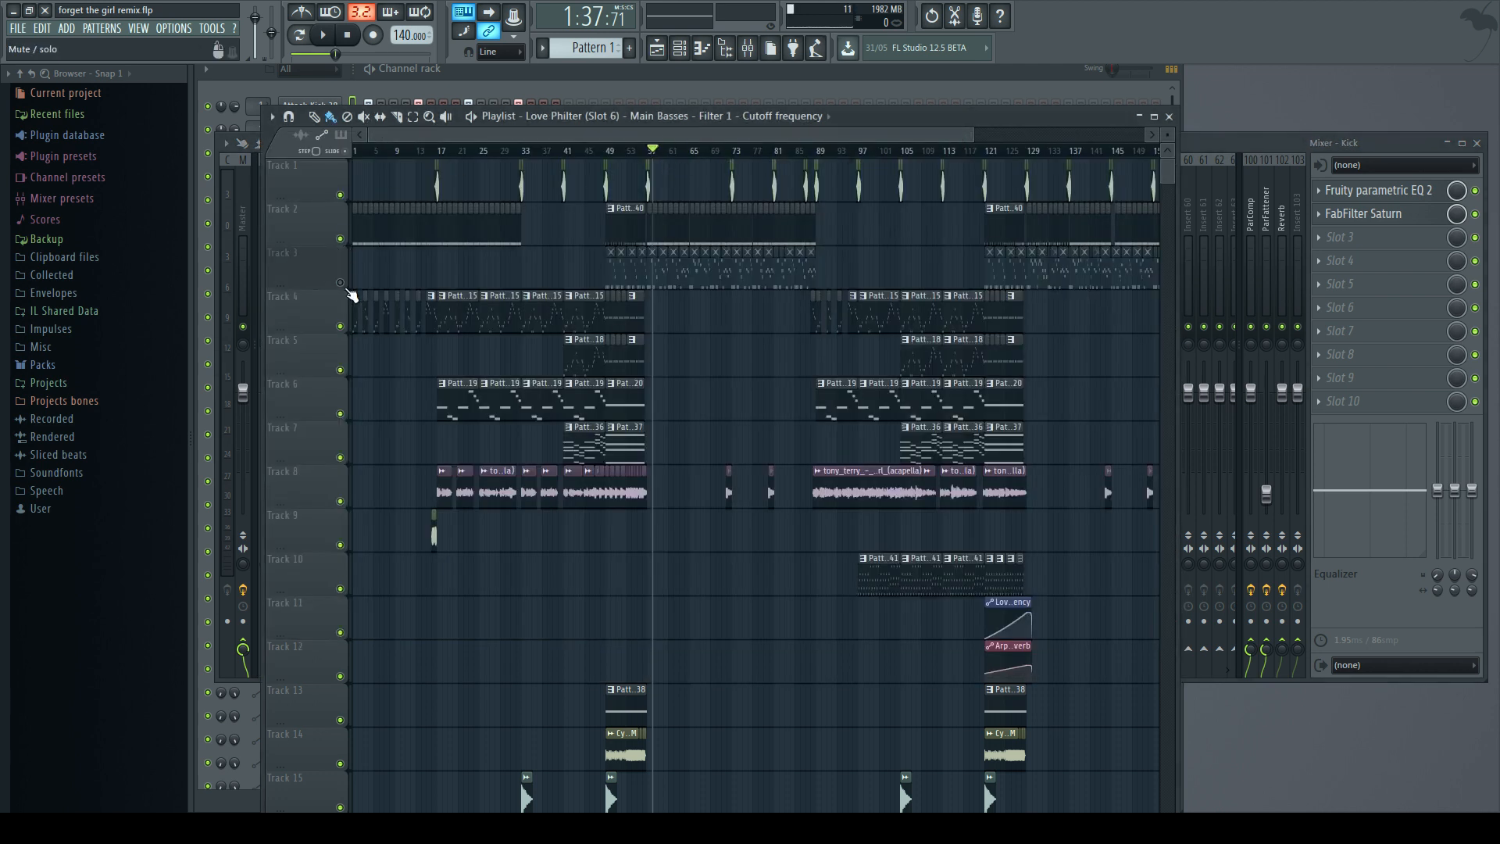
left_click(647, 149)
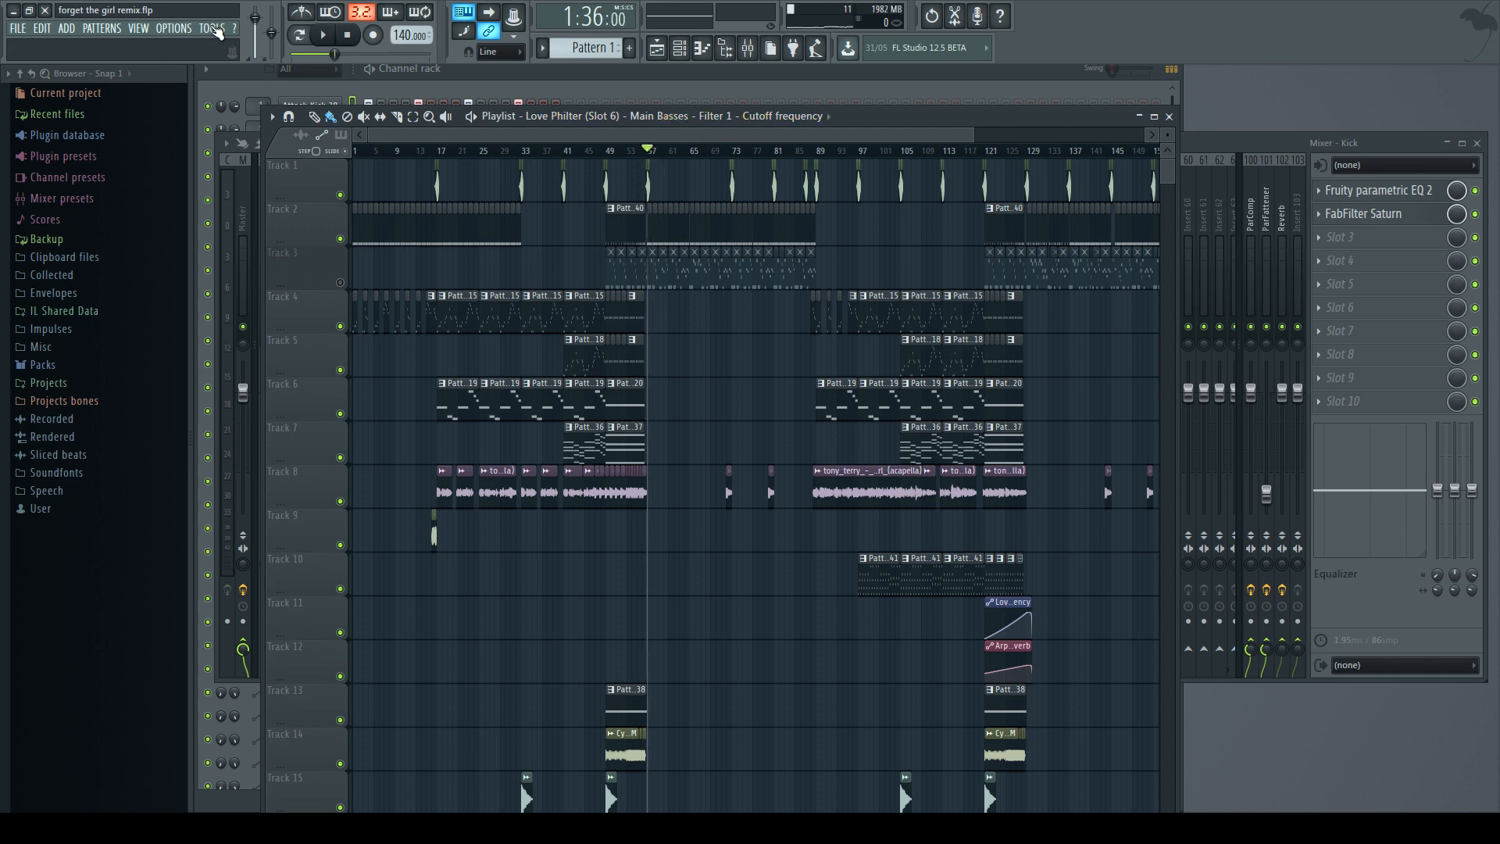
left_click(217, 30)
mouse_move(239, 76)
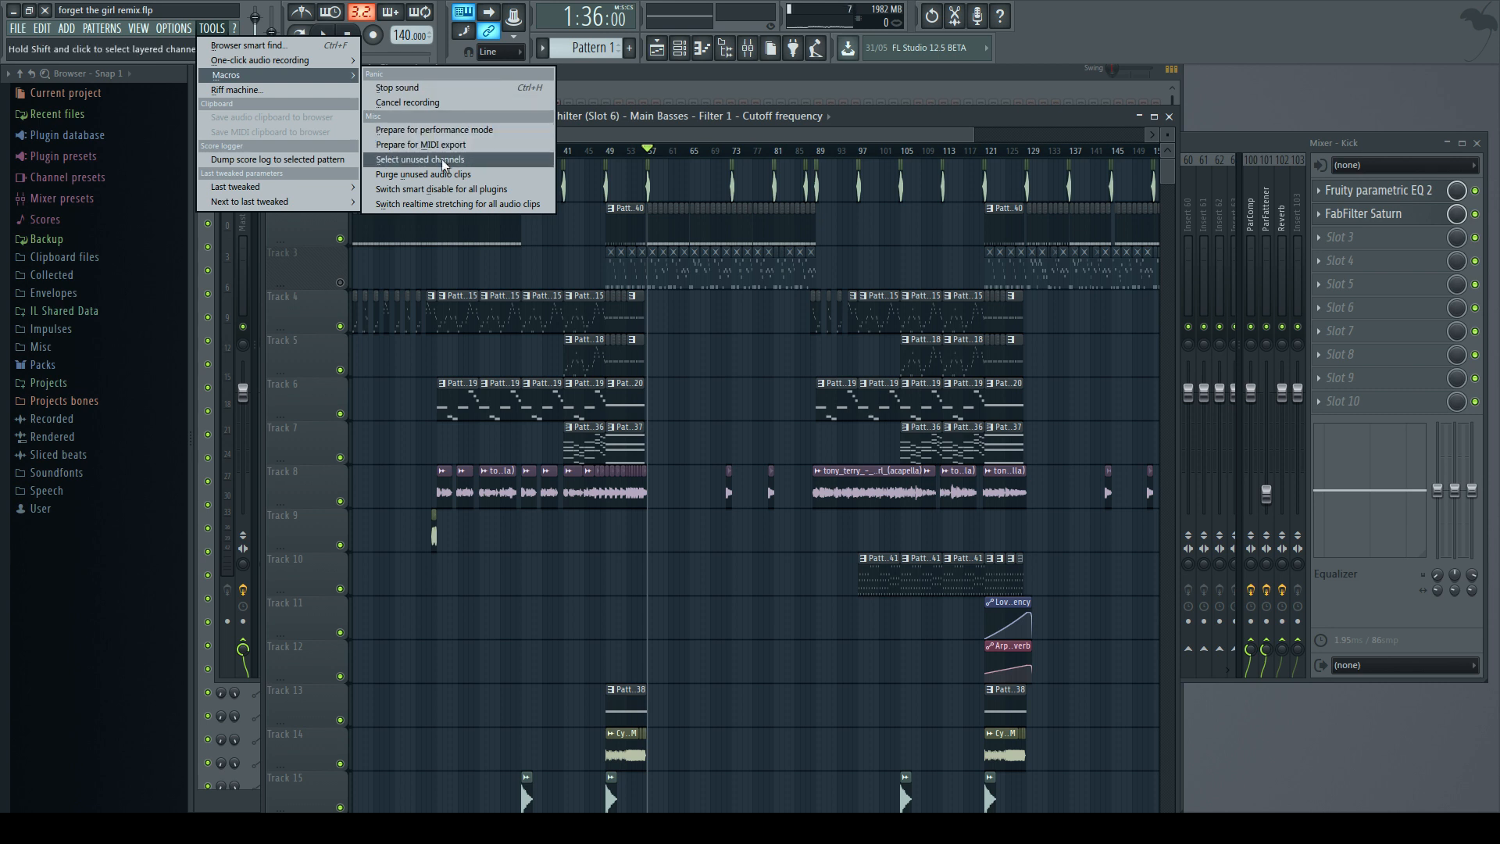
left_click(469, 190)
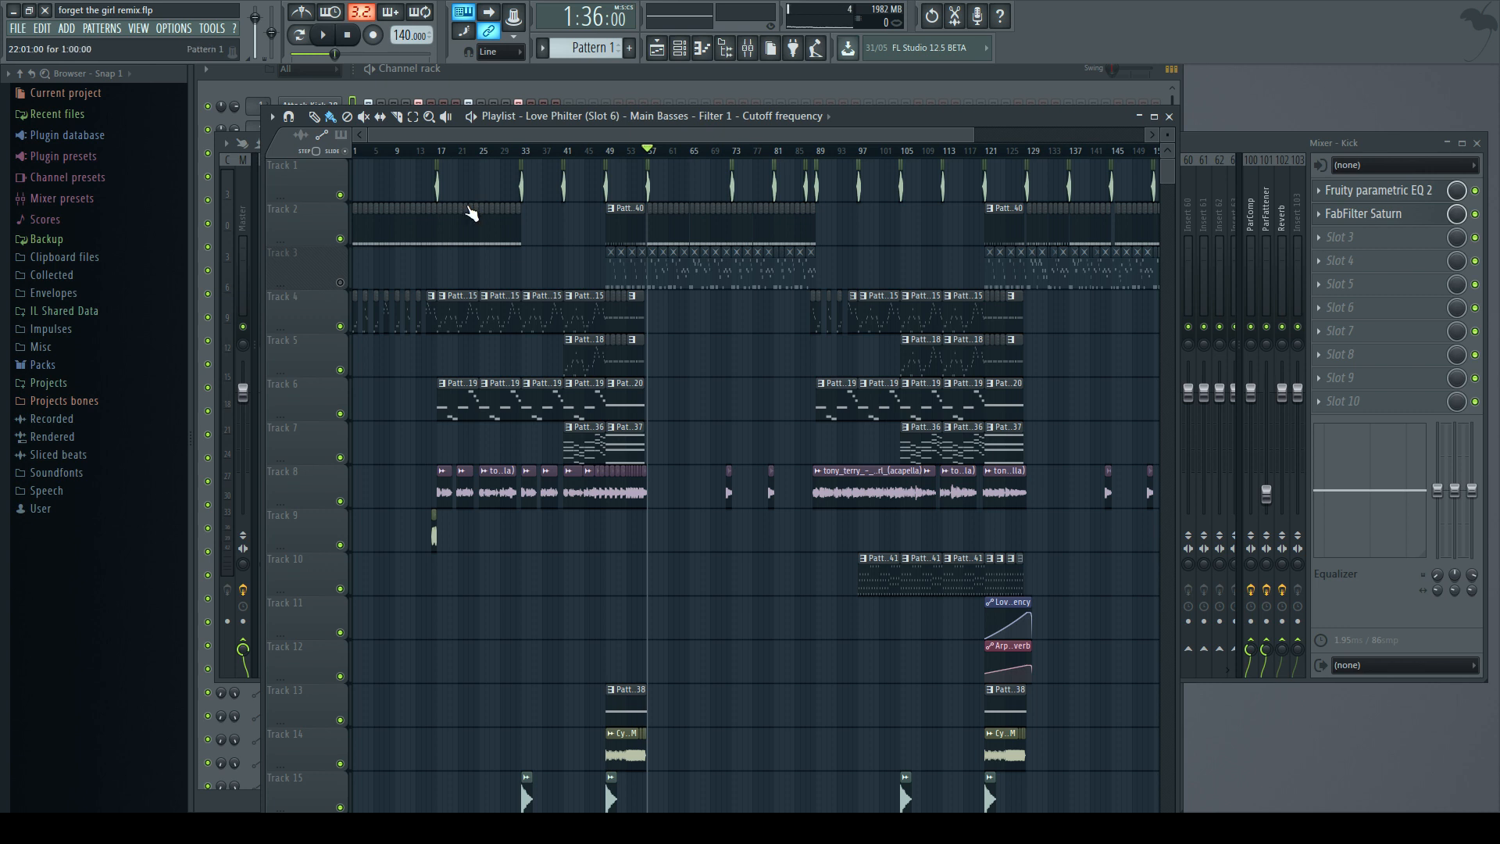
Play the section from bar 57 briefly, stop, and look over the ParFattener track in the mixer.
key("space")
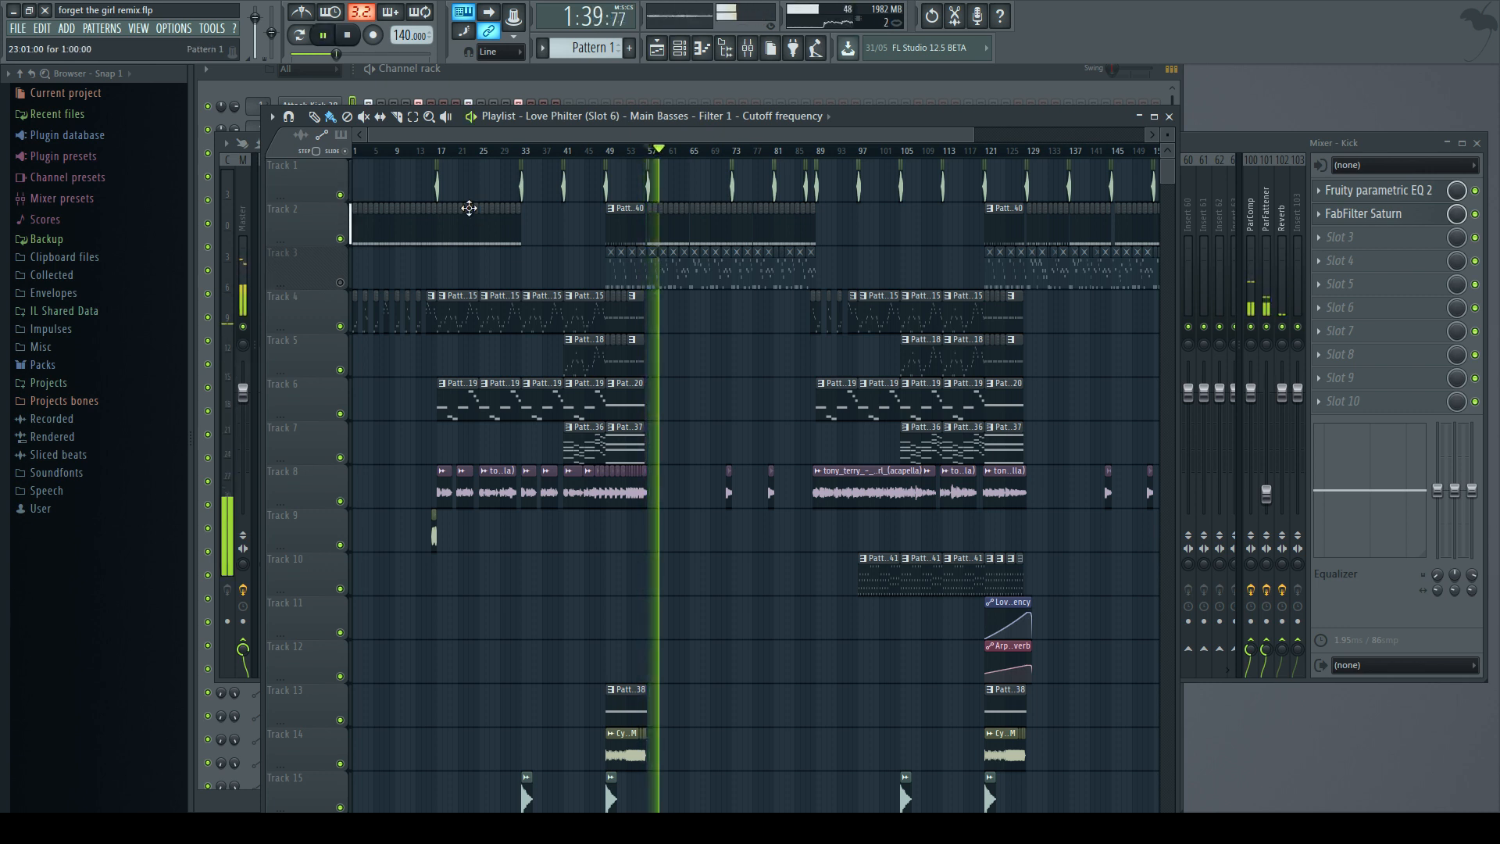
key("space")
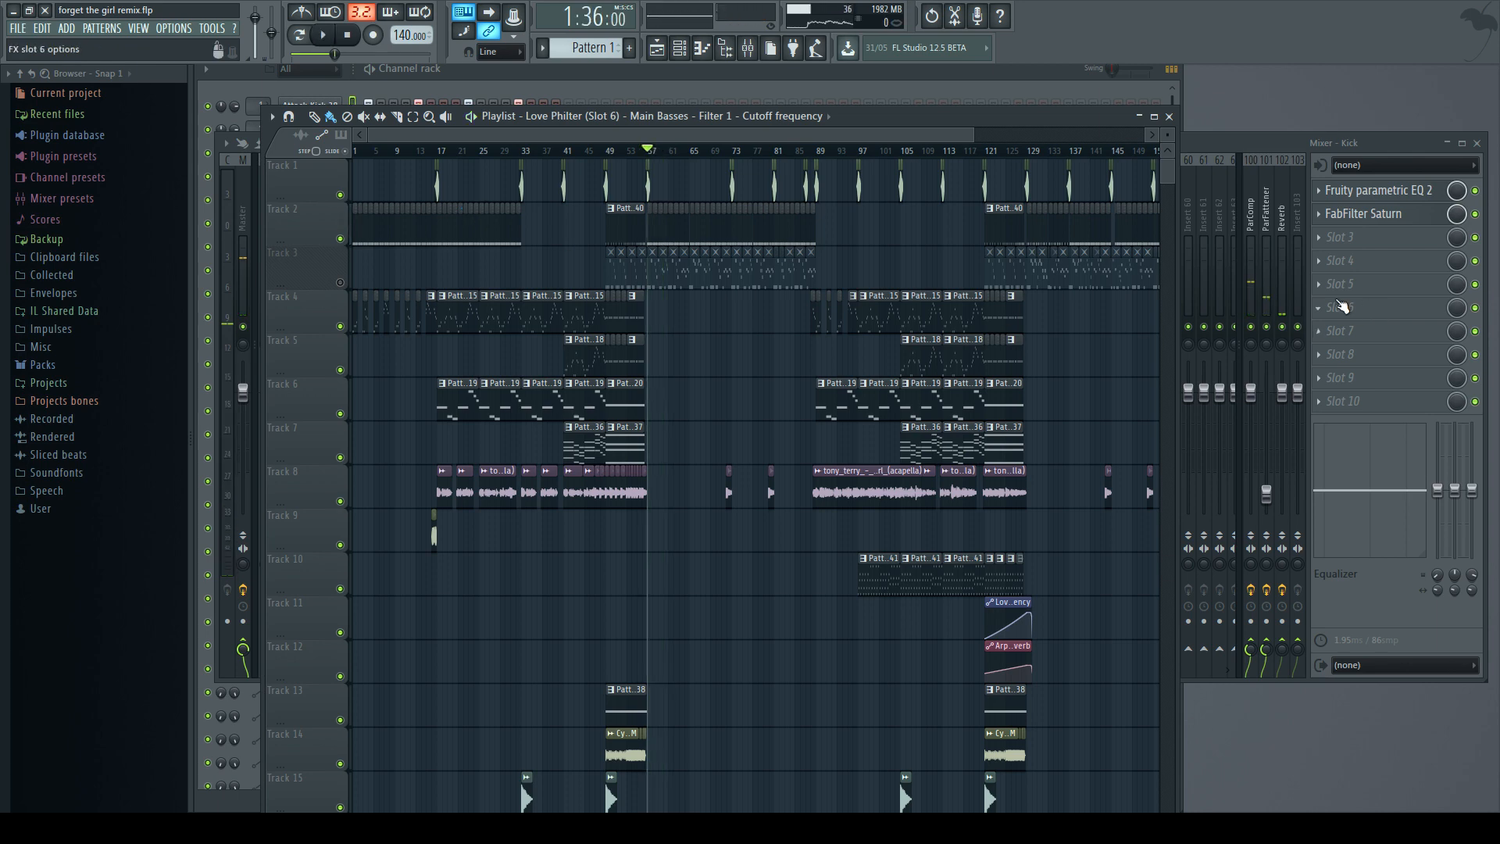
left_click(1268, 222)
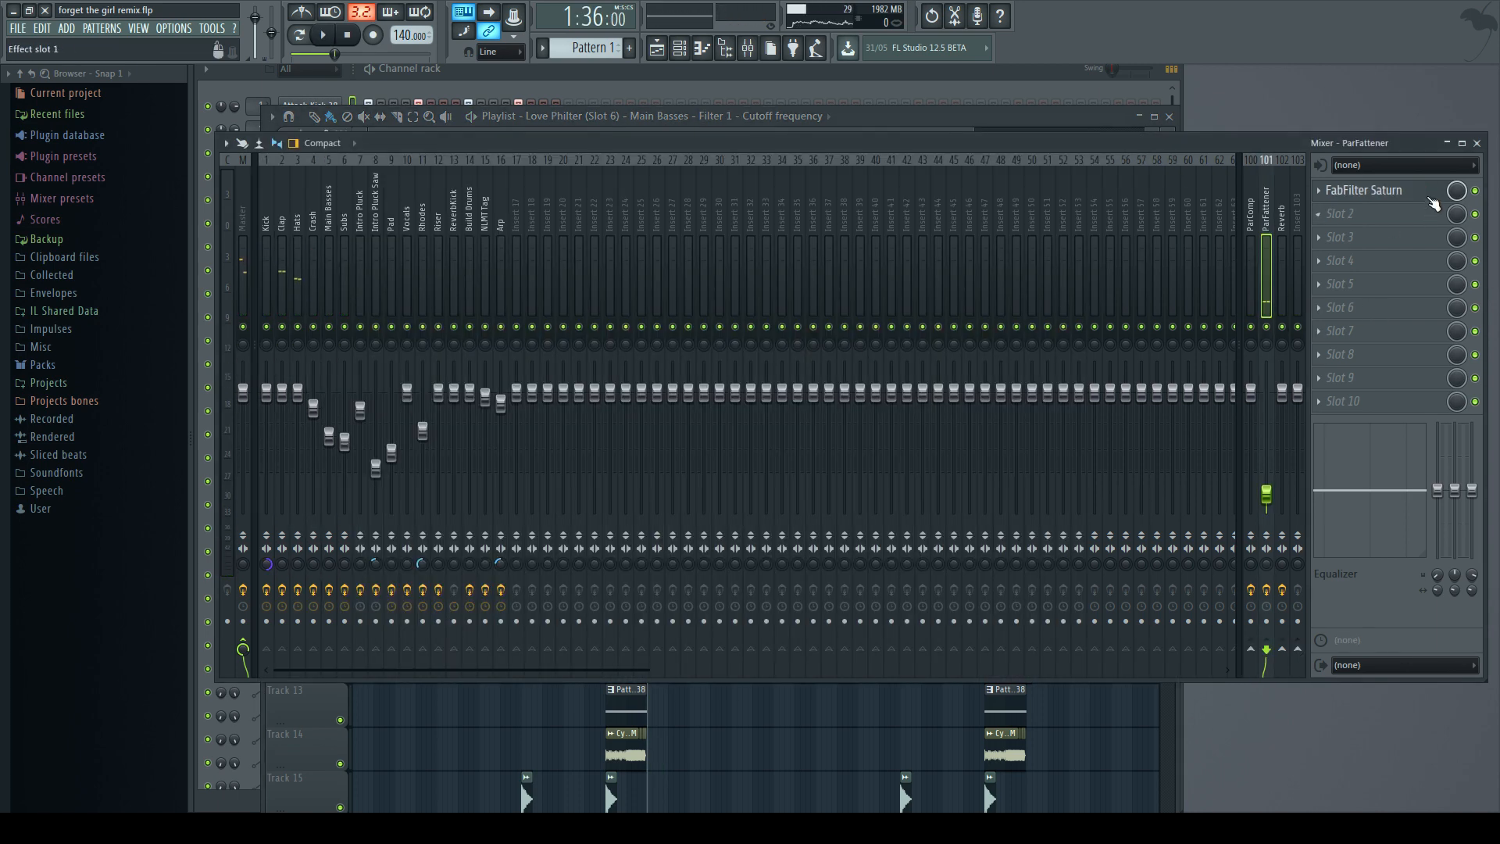
left_click(865, 252)
left_click(588, 126)
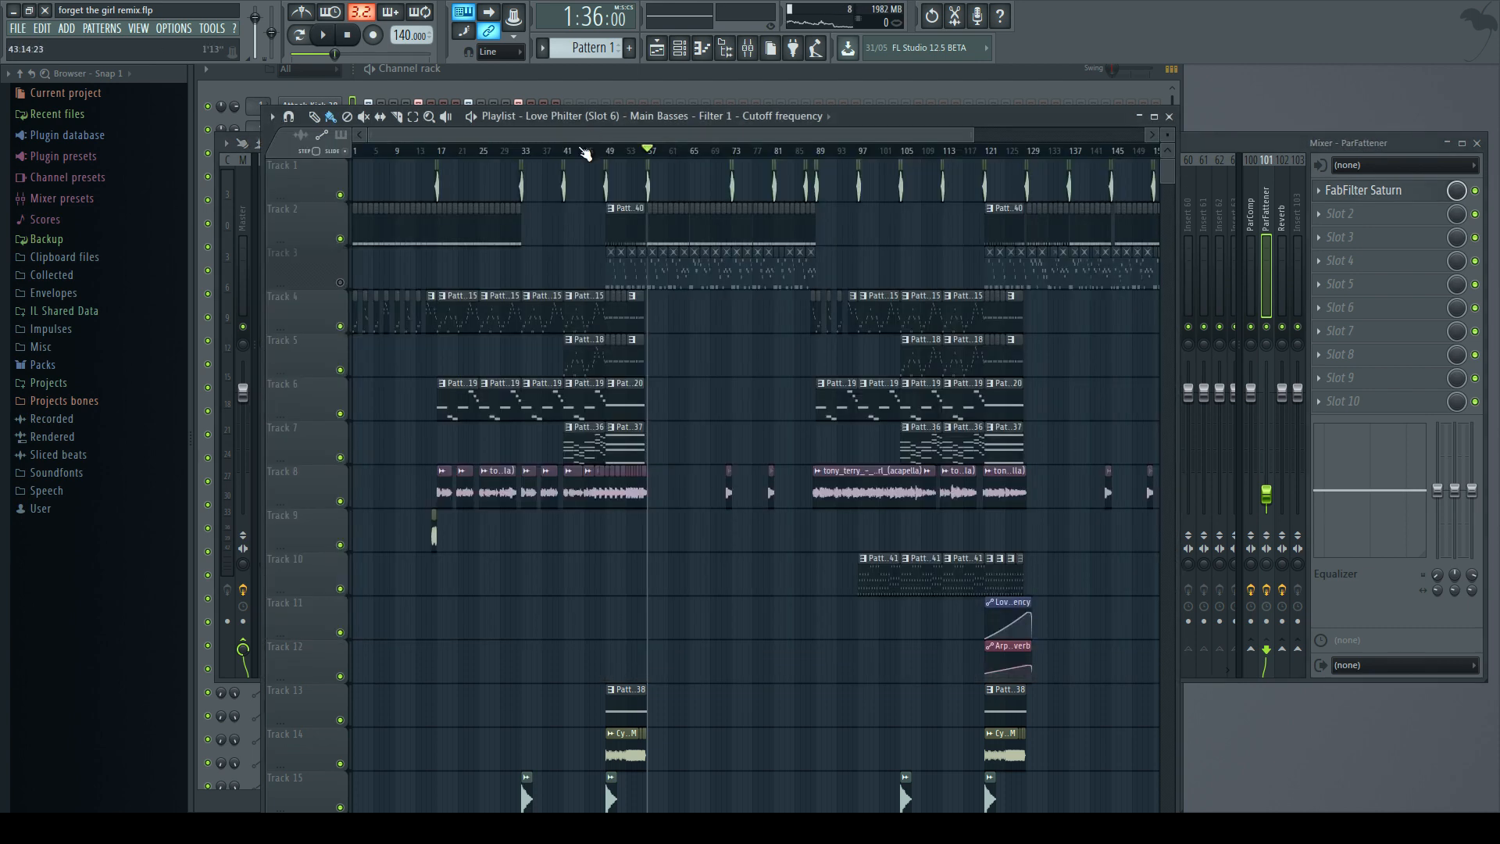
left_click(1196, 147)
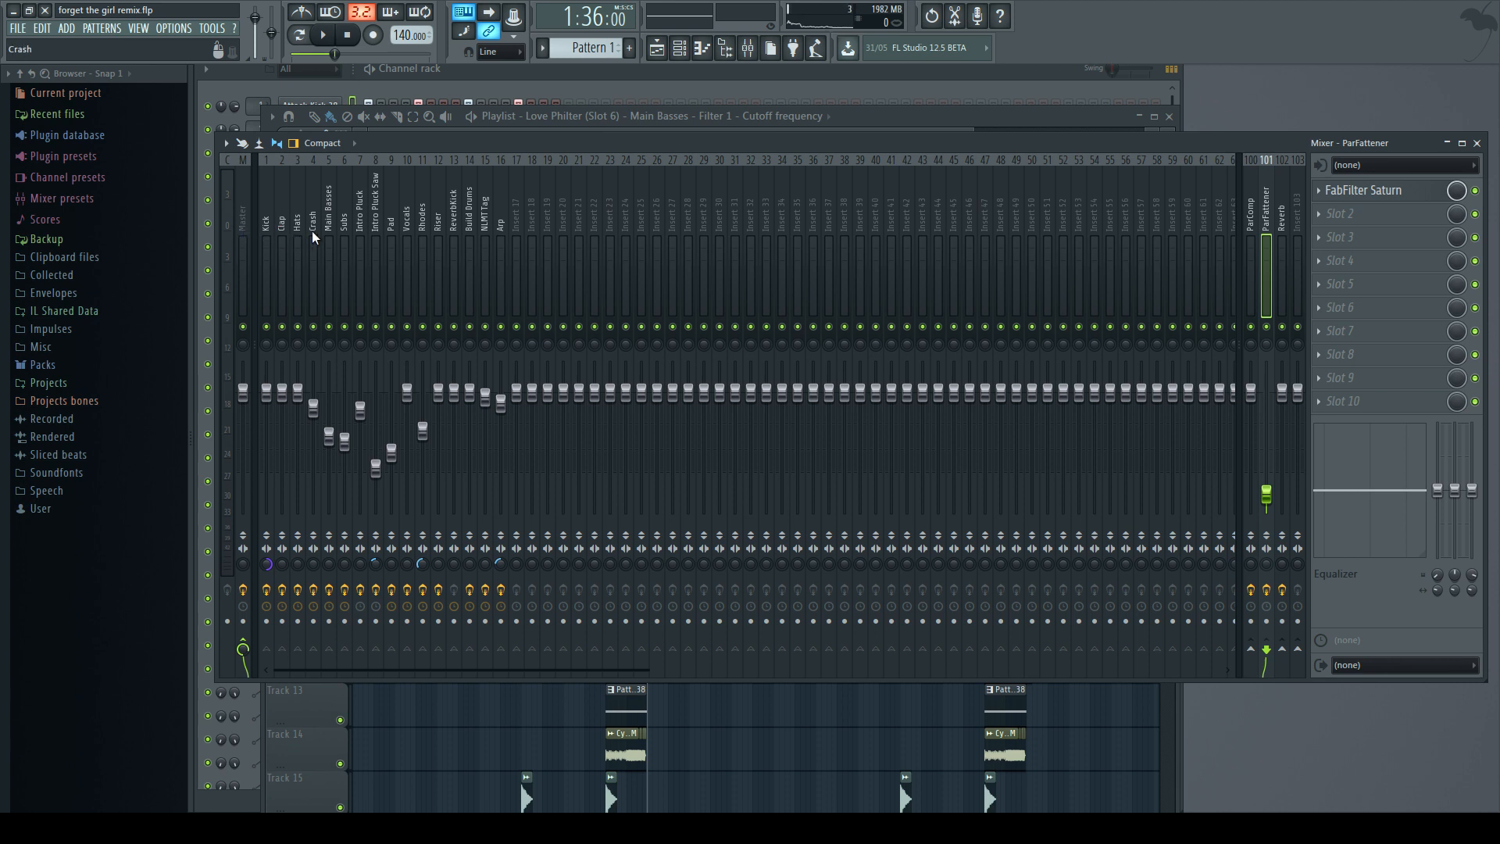
Remove and reload CLA-2A Stereo in slot 1 of the ParComp track, with its analog setting off.
left_click(1255, 204)
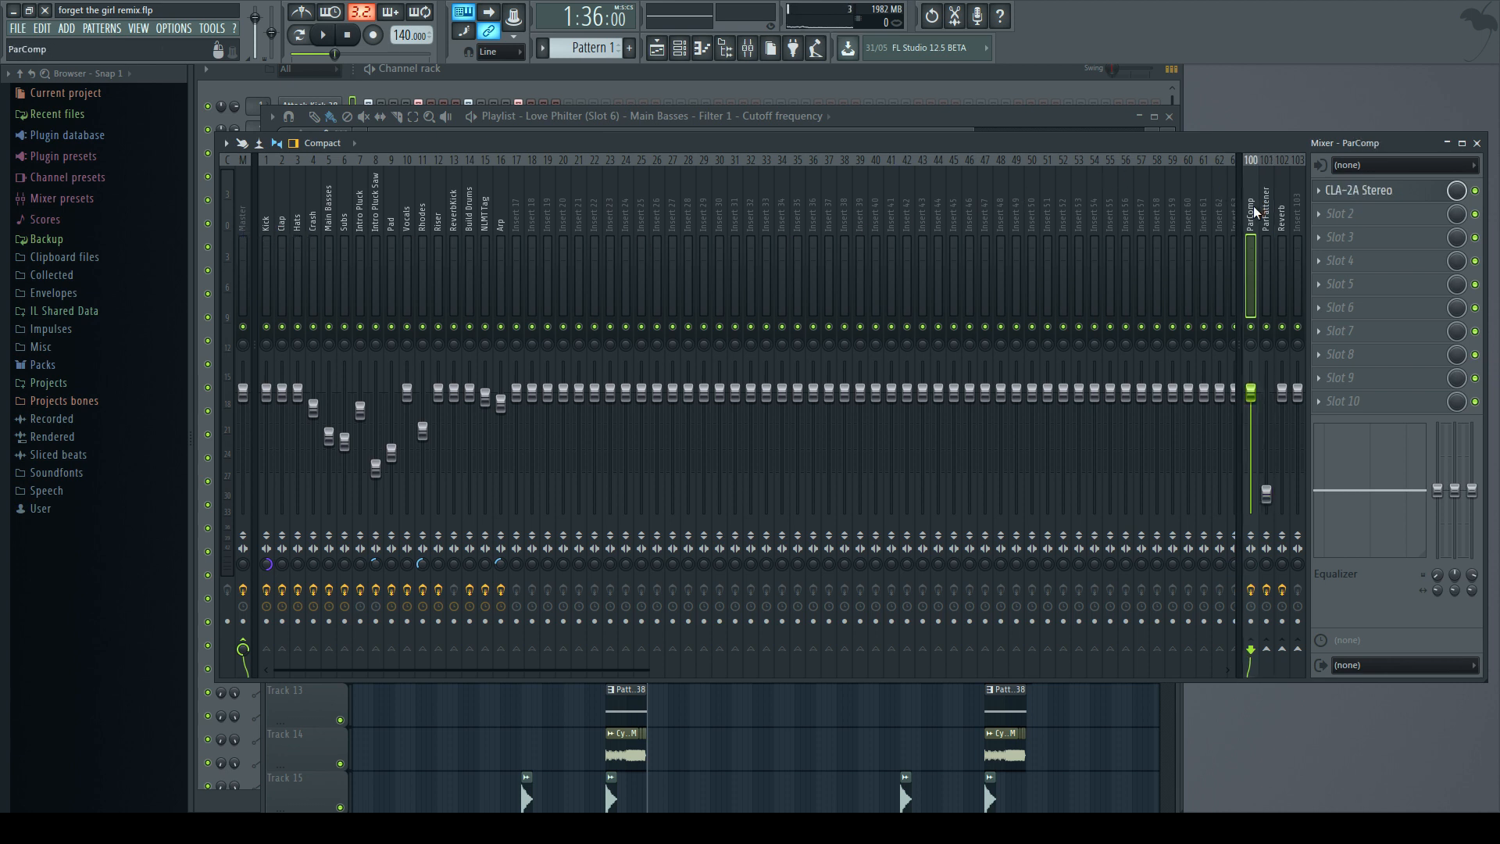
left_click(1415, 195)
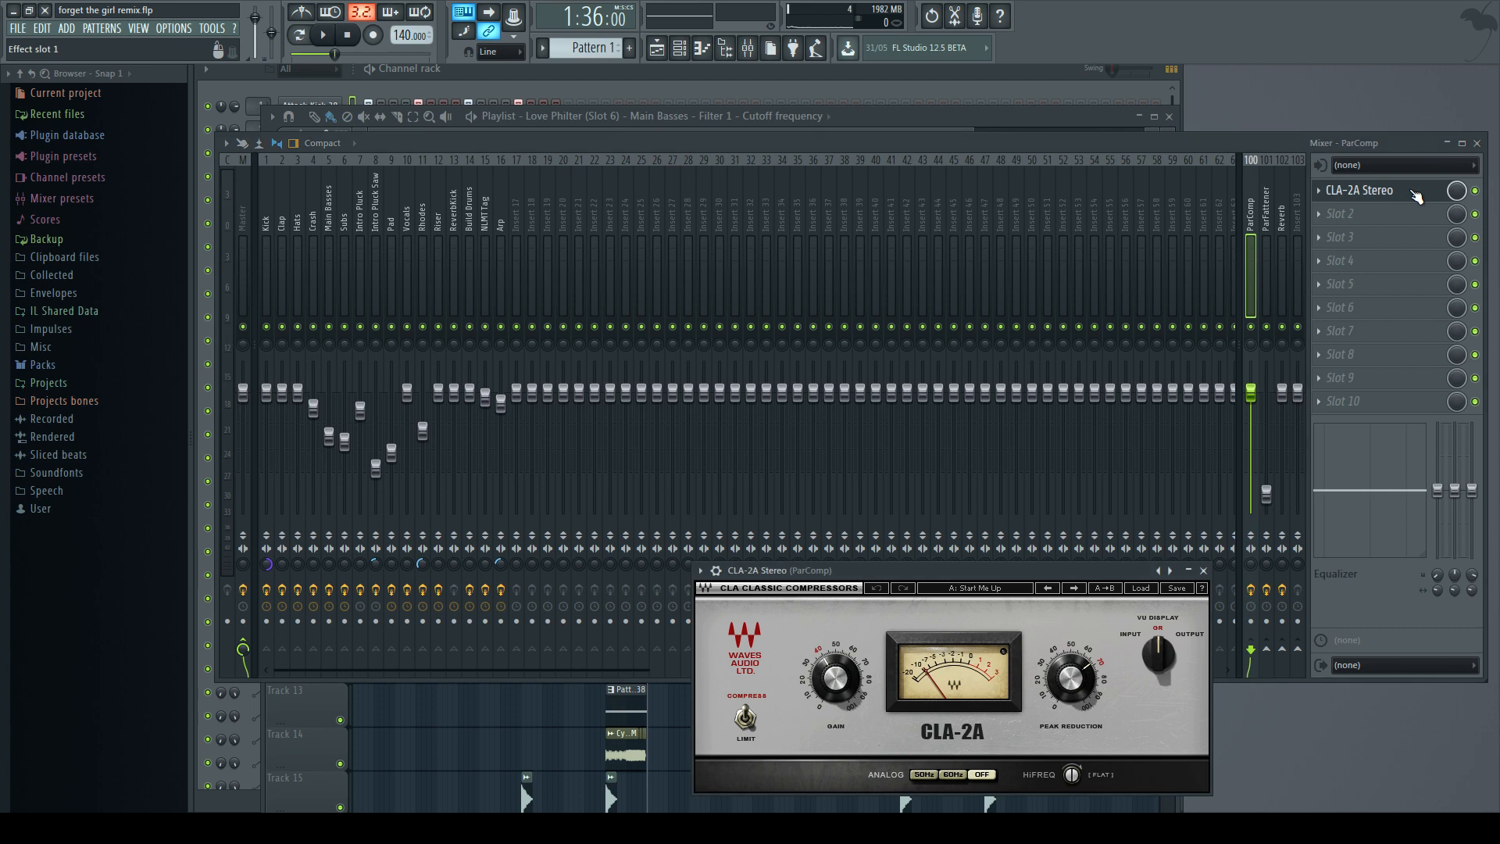
left_click(1320, 191)
mouse_move(1344, 213)
left_click(1312, 45)
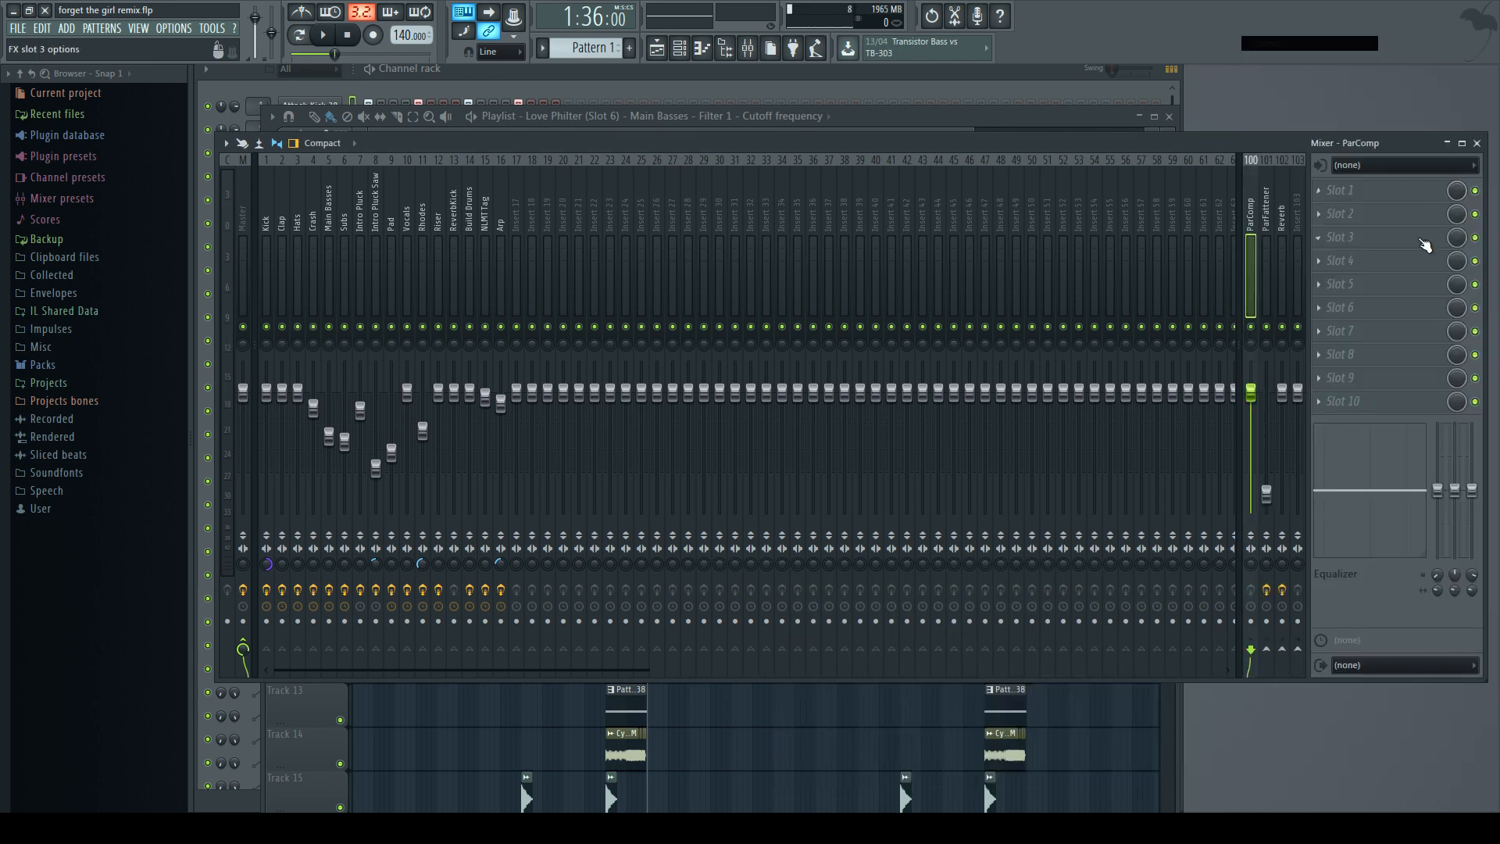
left_click(1335, 190)
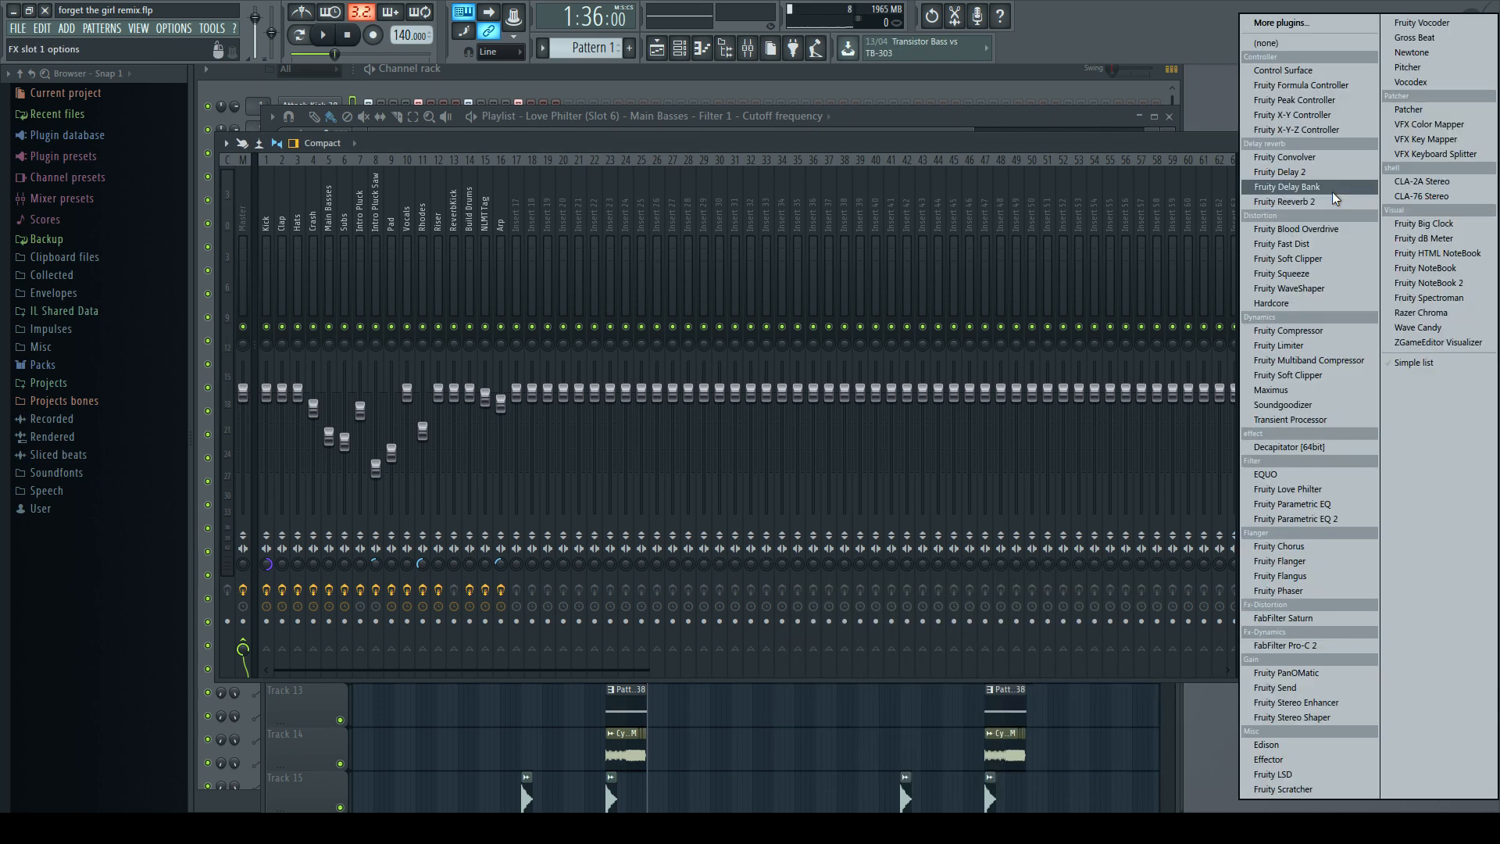
left_click(1444, 182)
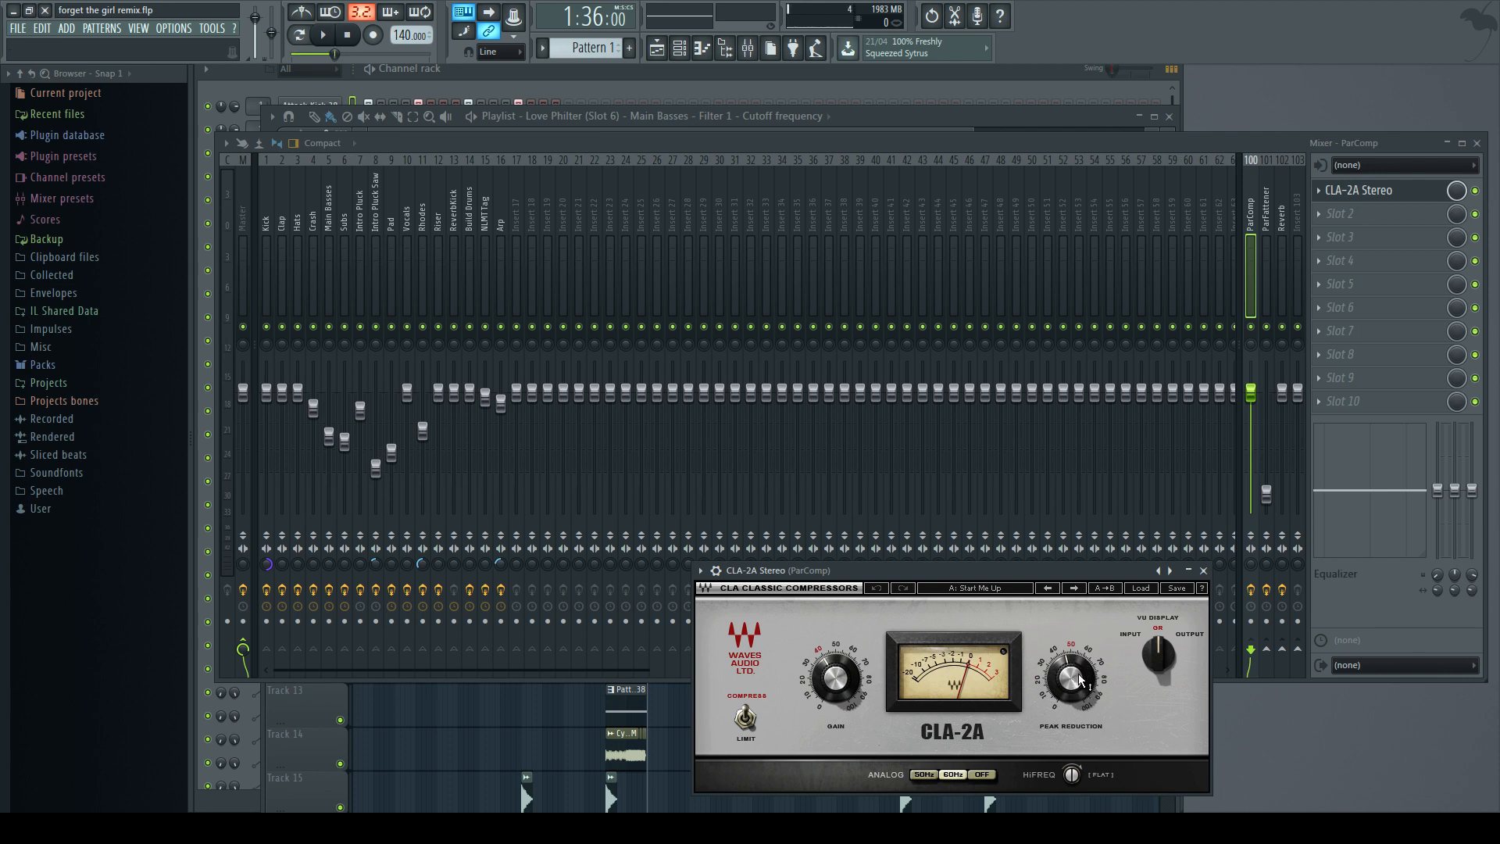
left_click(980, 774)
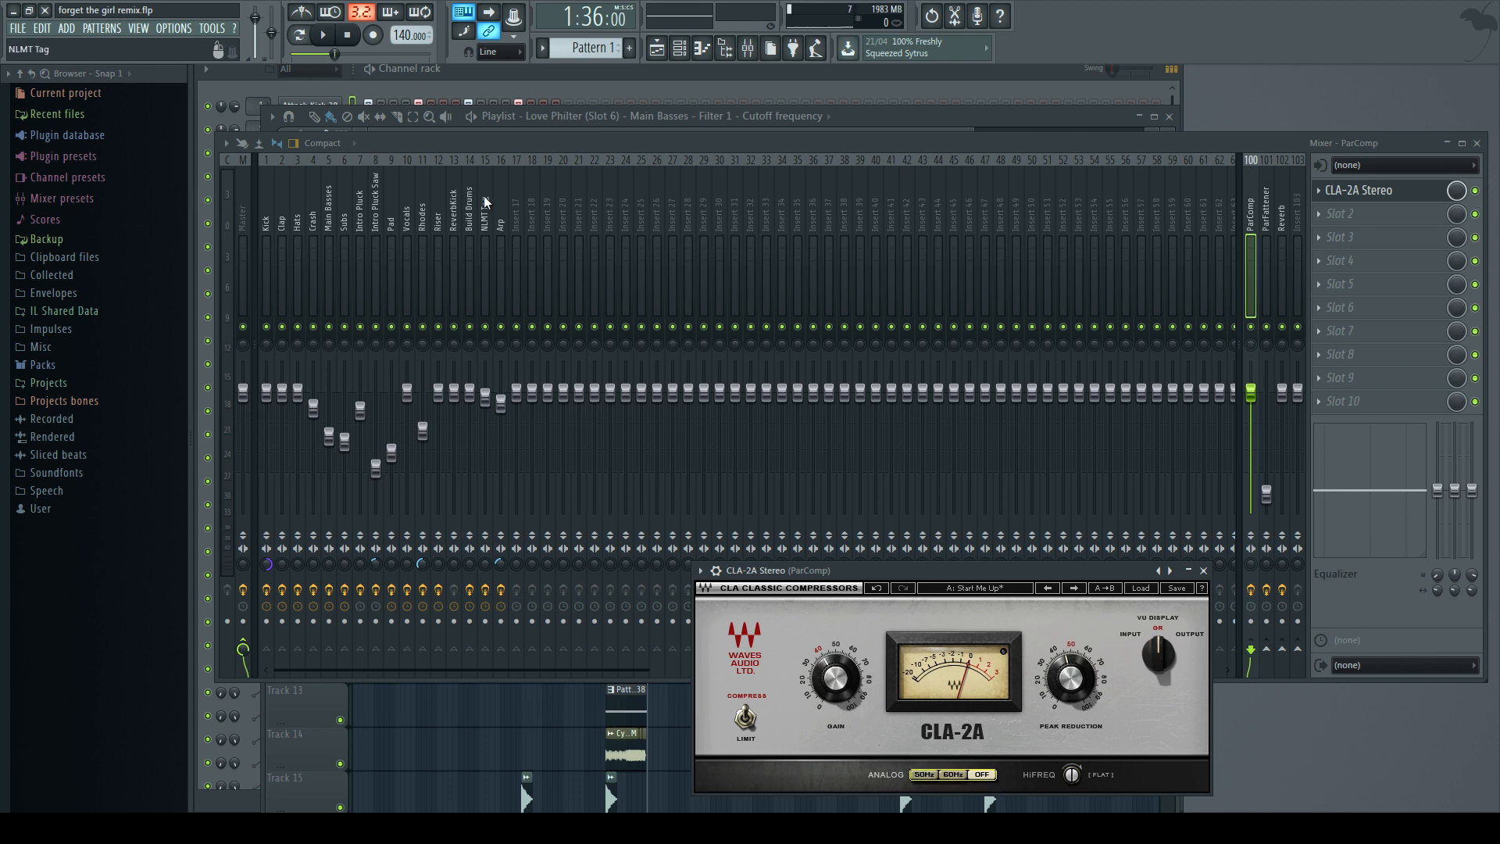
Set the CLA-2A peak reduction to about 69.4 during playback, close the plugin and stop the song.
left_click(323, 35)
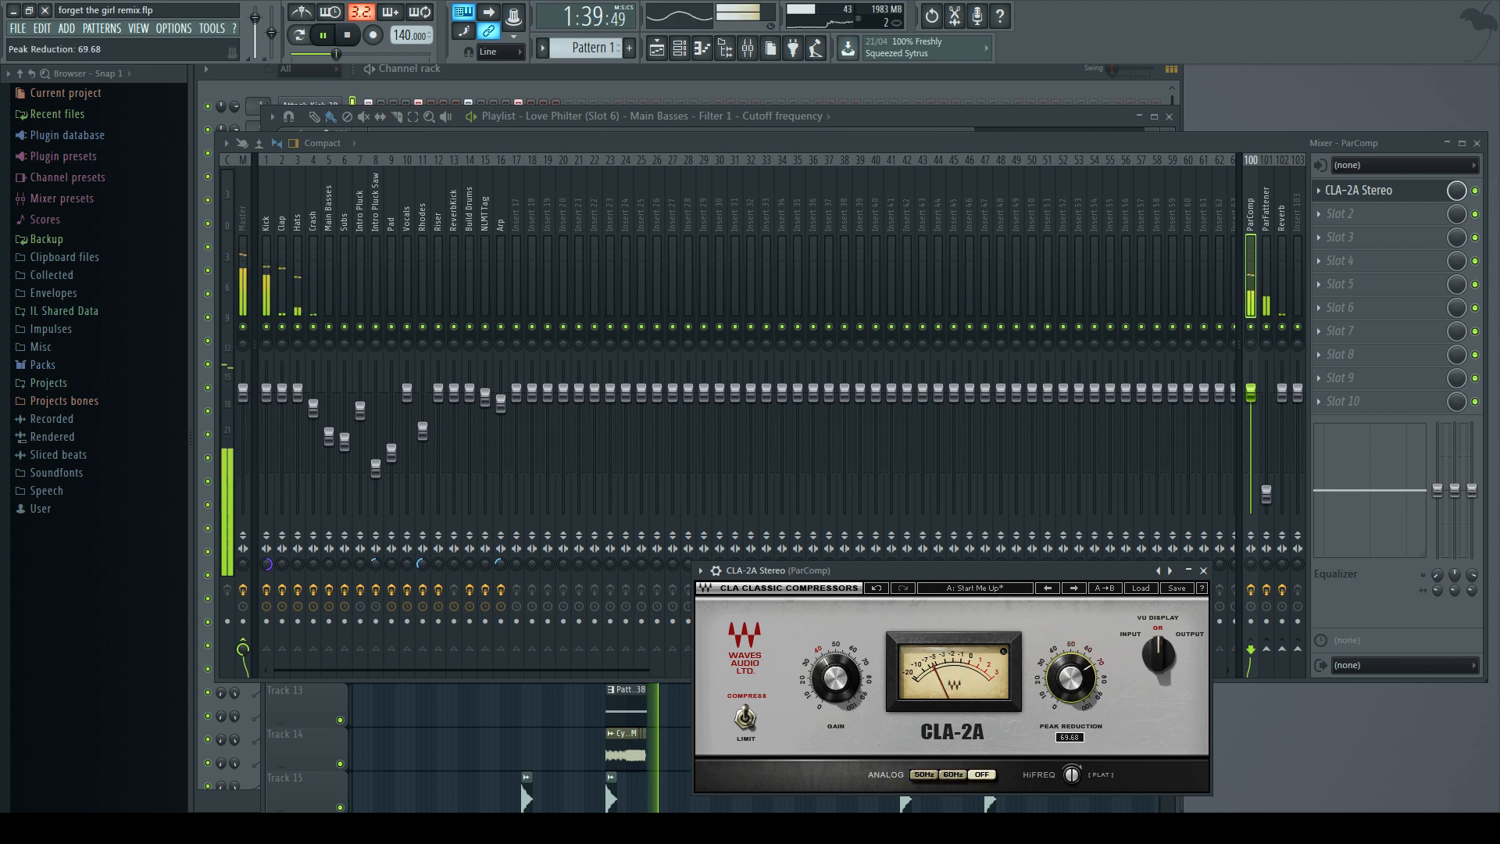
left_click_drag(1074, 688, 1075, 686)
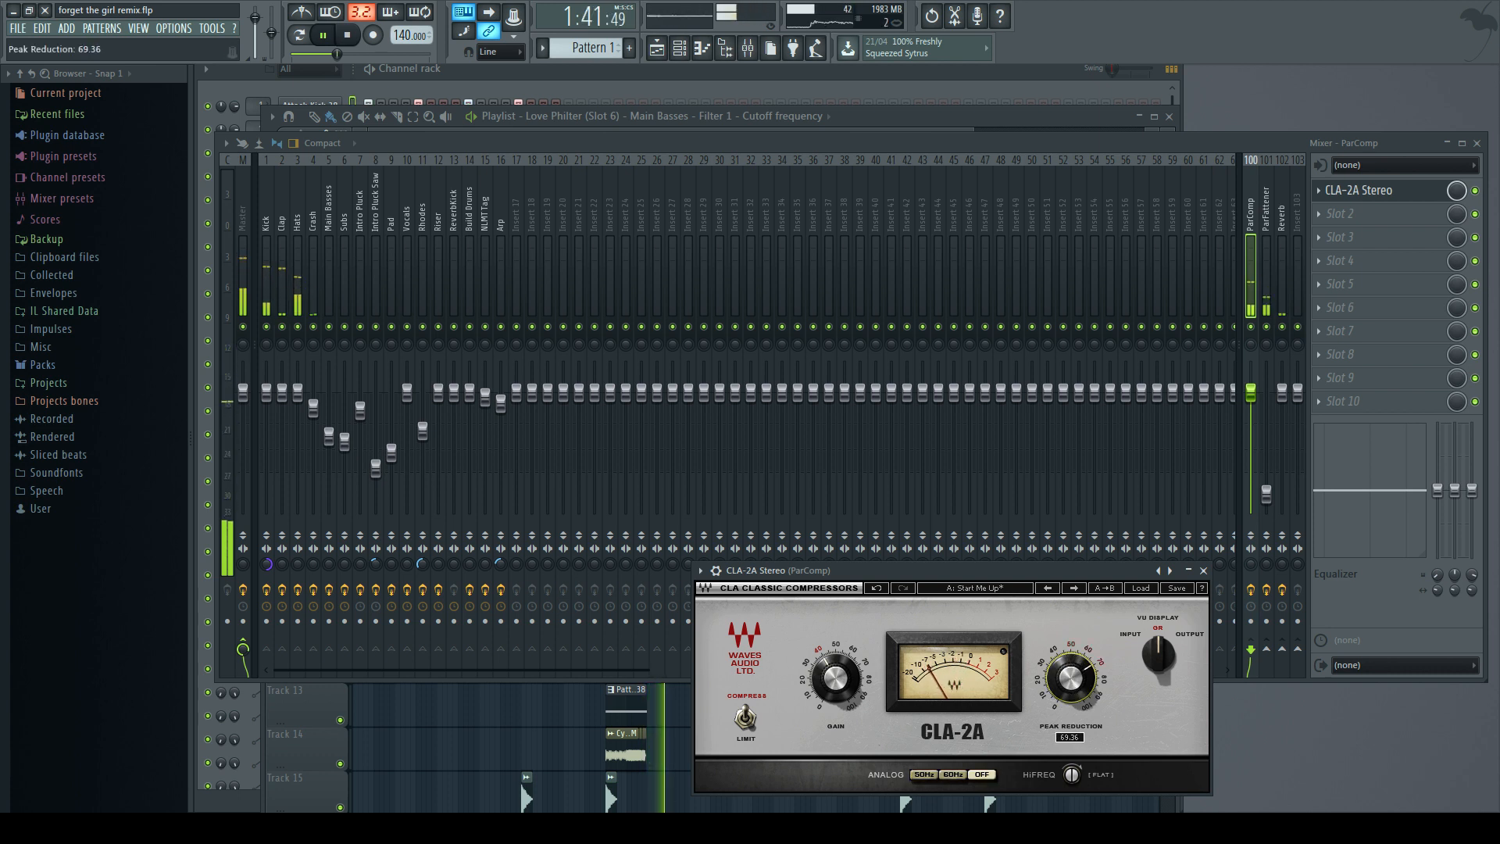
left_click(1203, 570)
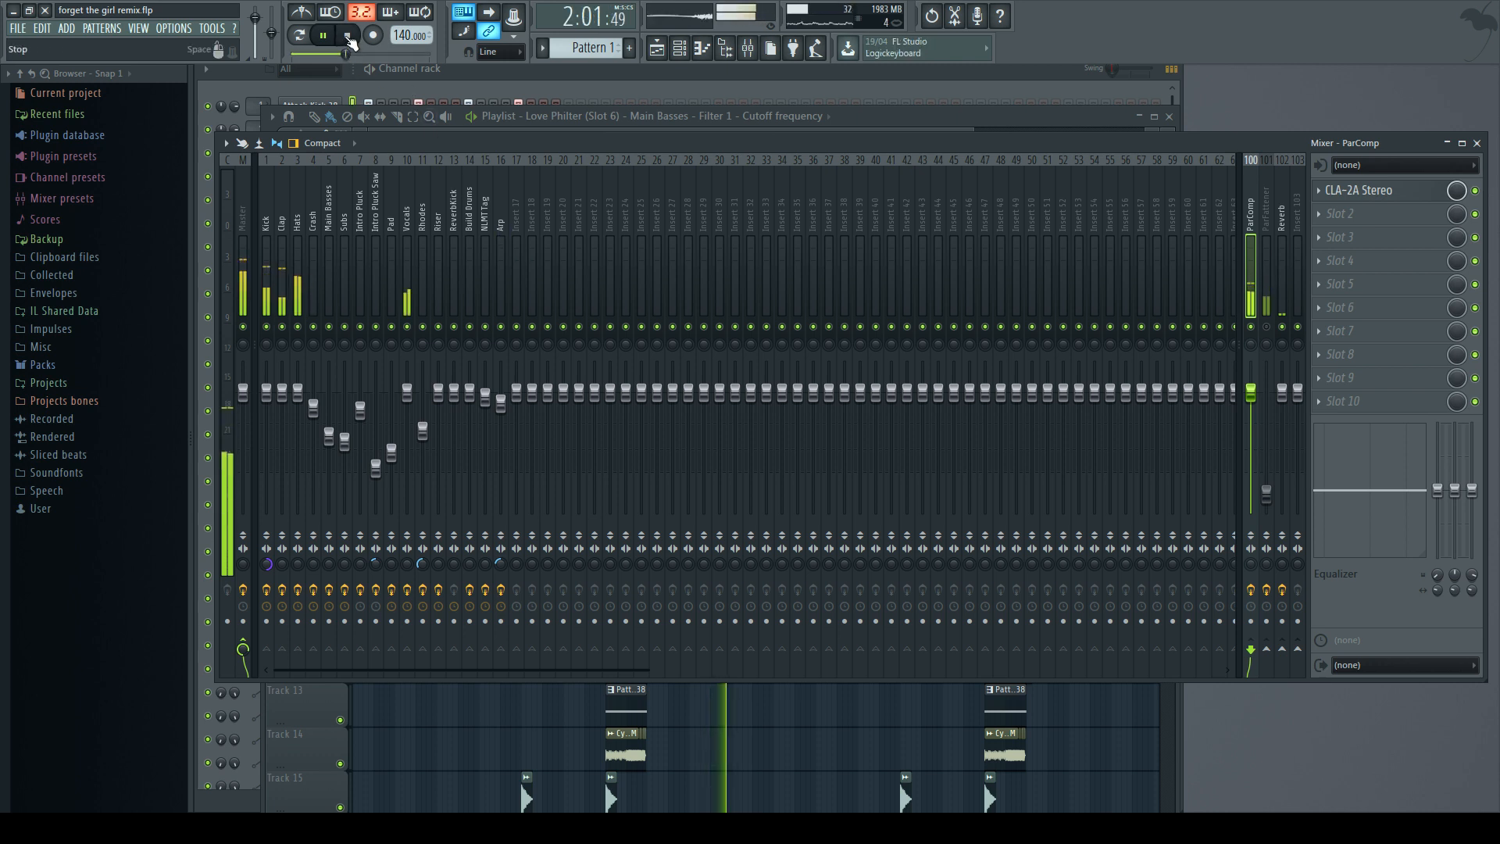
left_click(348, 35)
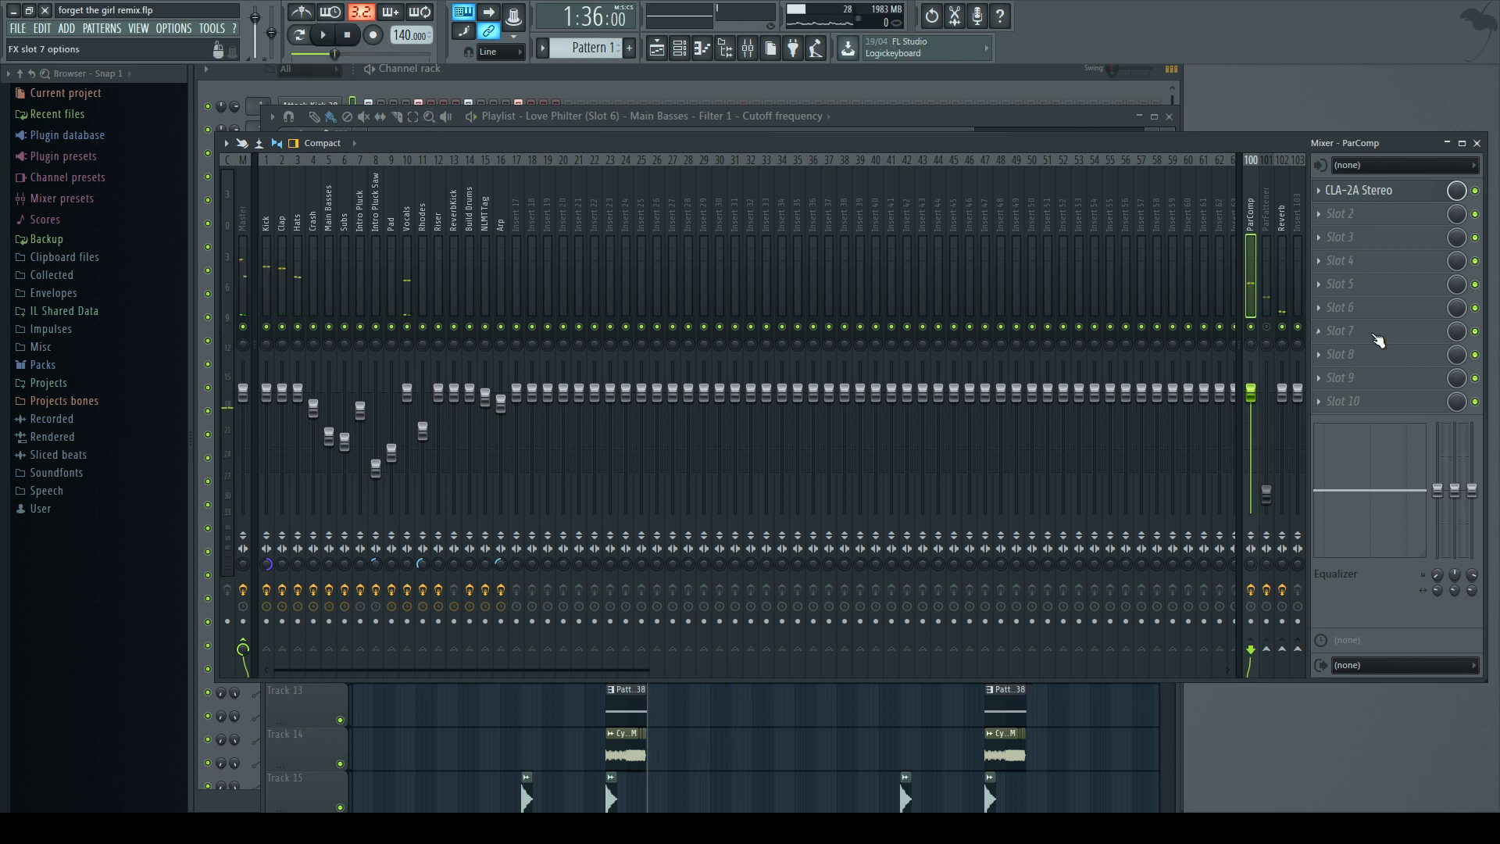
Mute the ParComp track, enable the ParFattener track and lower the ParFattener fader slightly.
left_click(1262, 327)
left_click(1255, 327)
left_click(1266, 326)
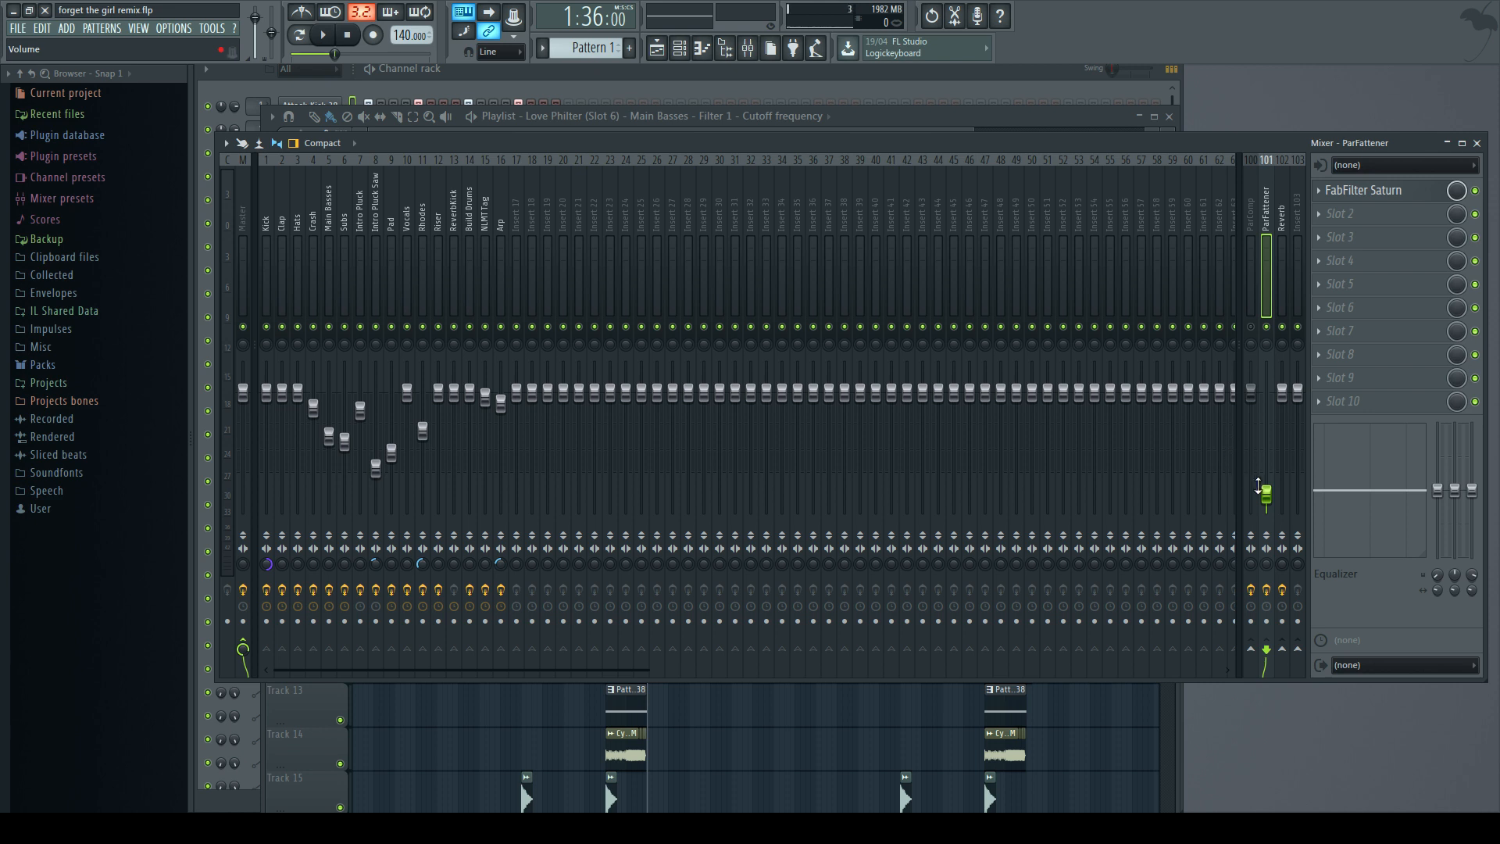
left_click_drag(1267, 495, 1267, 500)
Load the Default Setting preset in ParFattener's FabFilter Saturn and set the drive to about 42% during playback.
left_click(1377, 191)
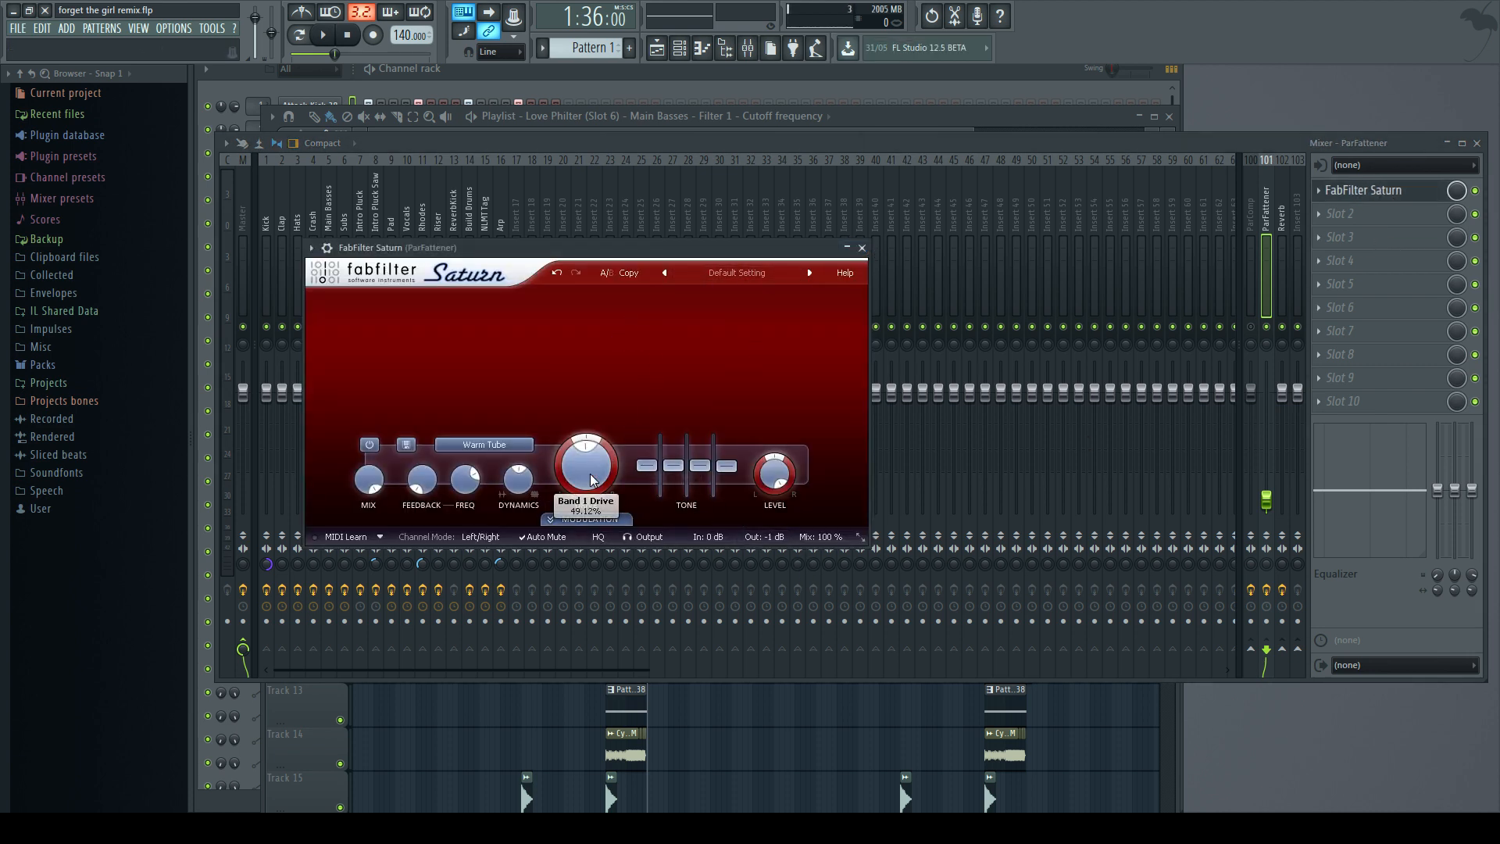
left_click(753, 273)
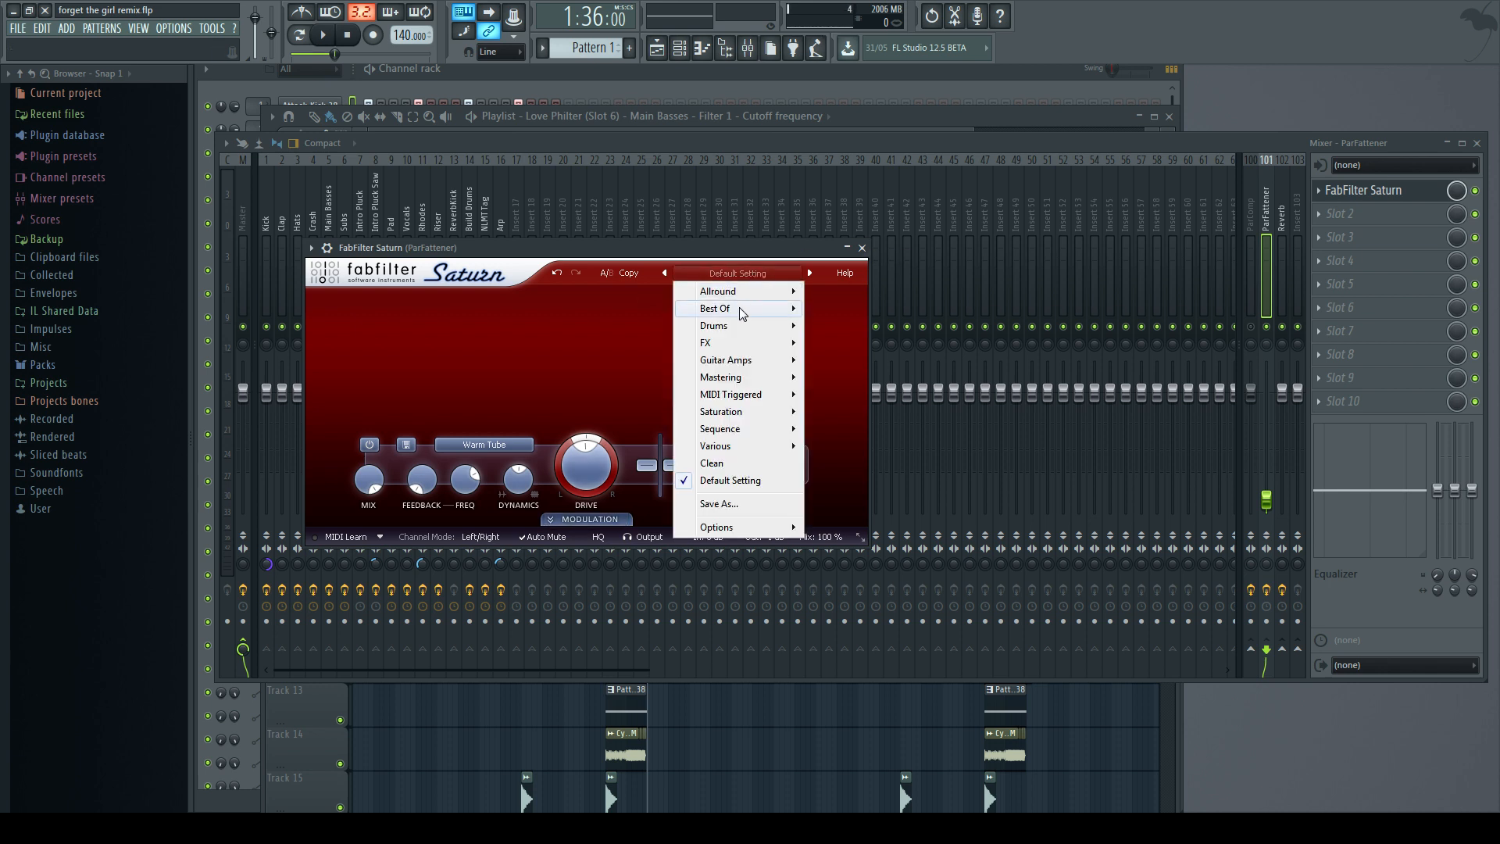
left_click(744, 478)
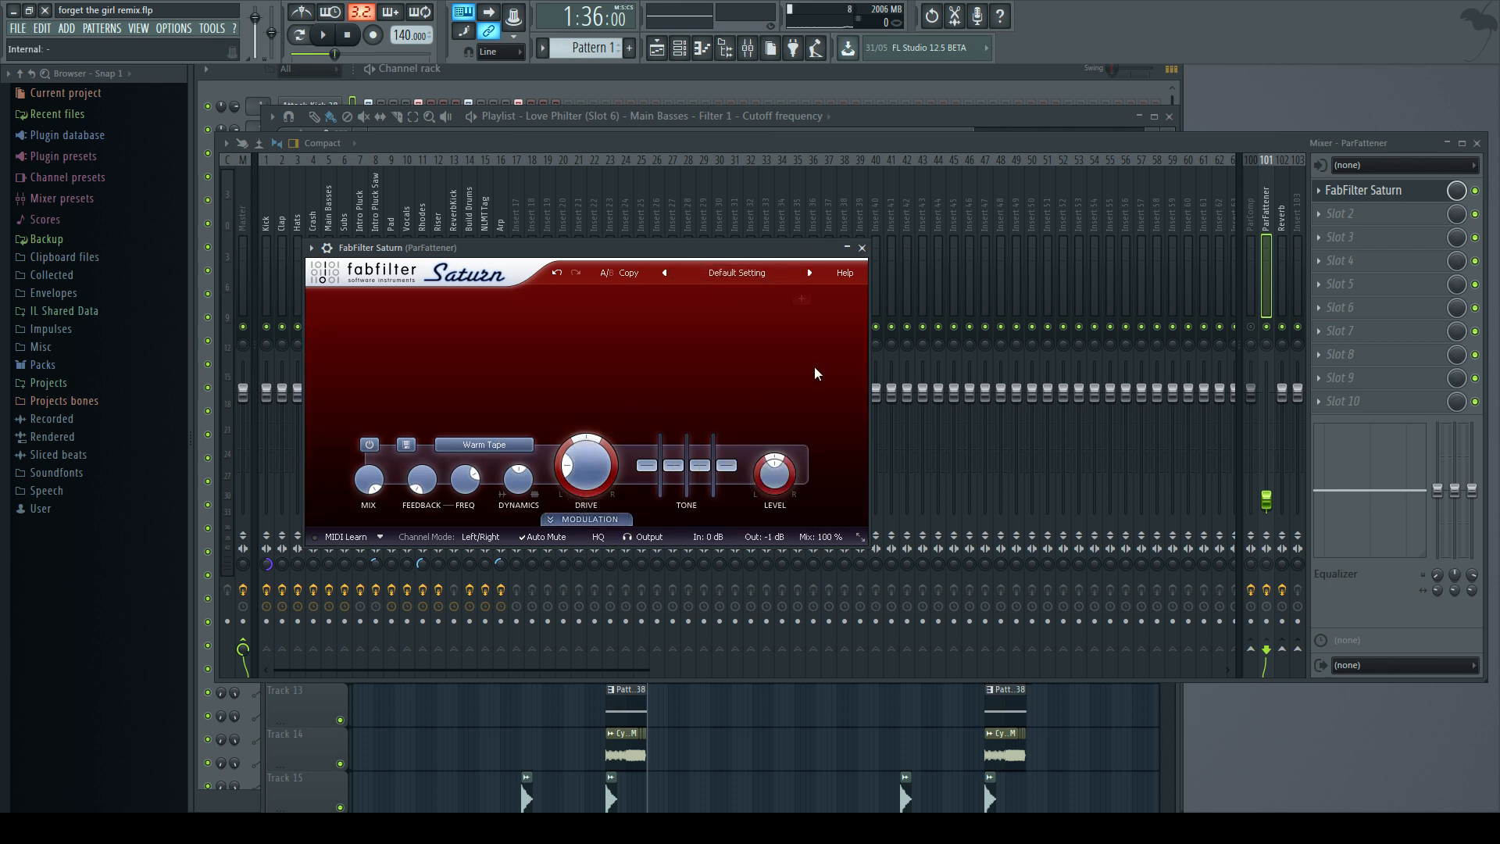
left_click(520, 445)
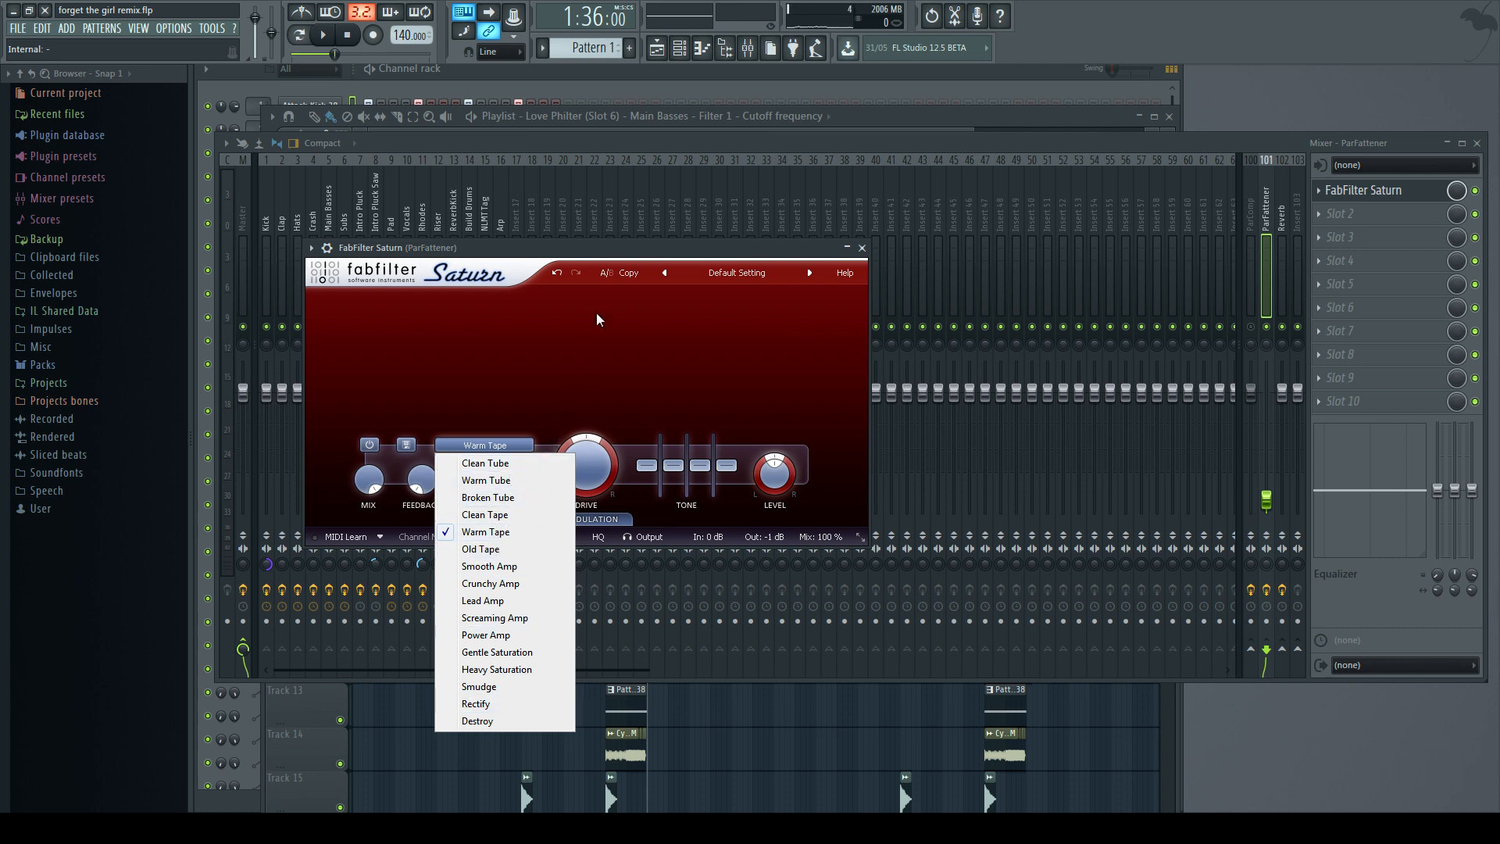
left_click(641, 250)
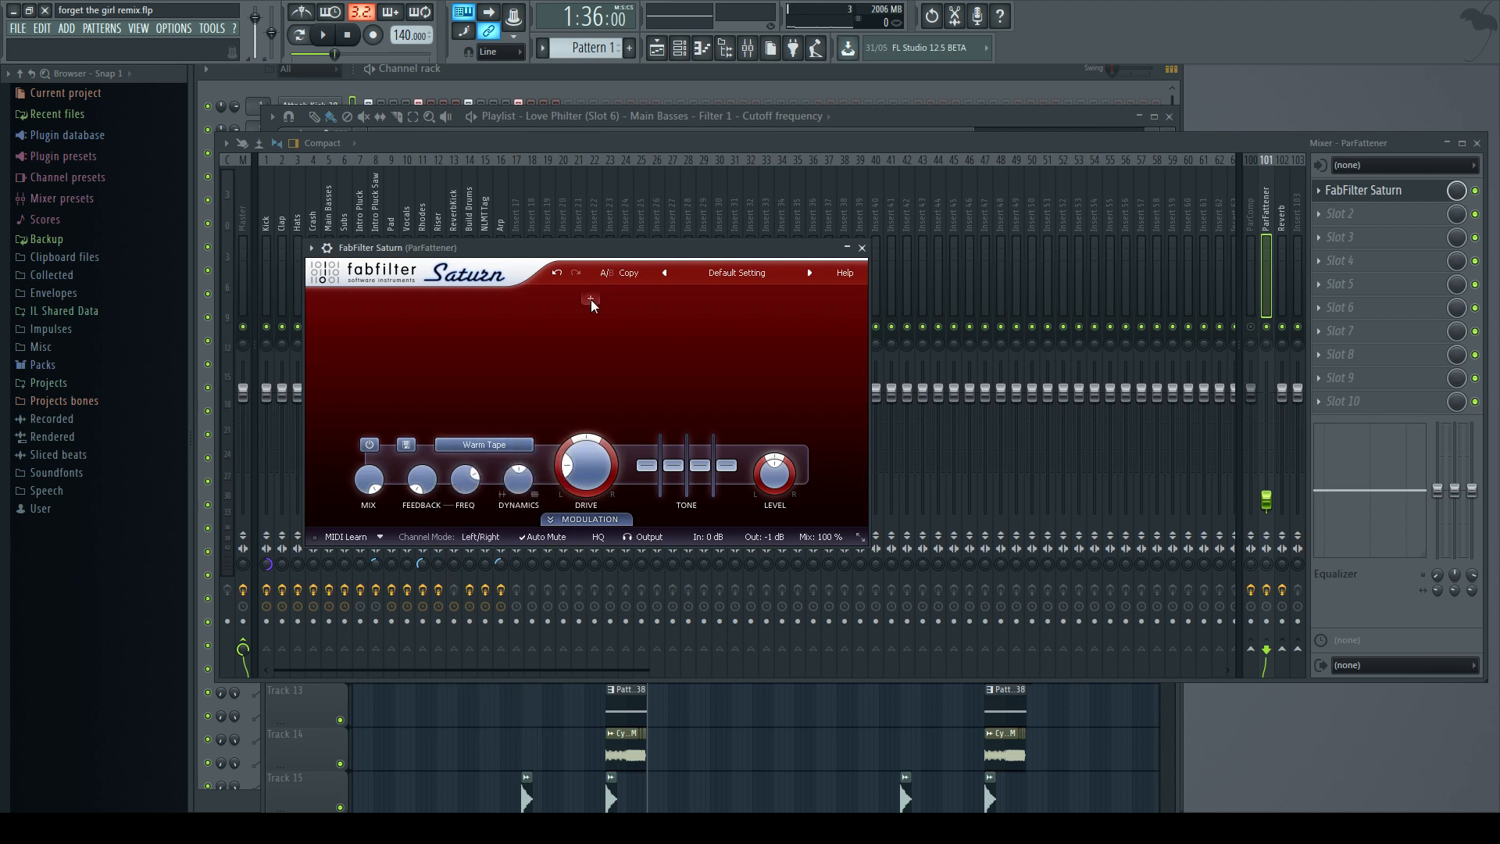
left_click(327, 39)
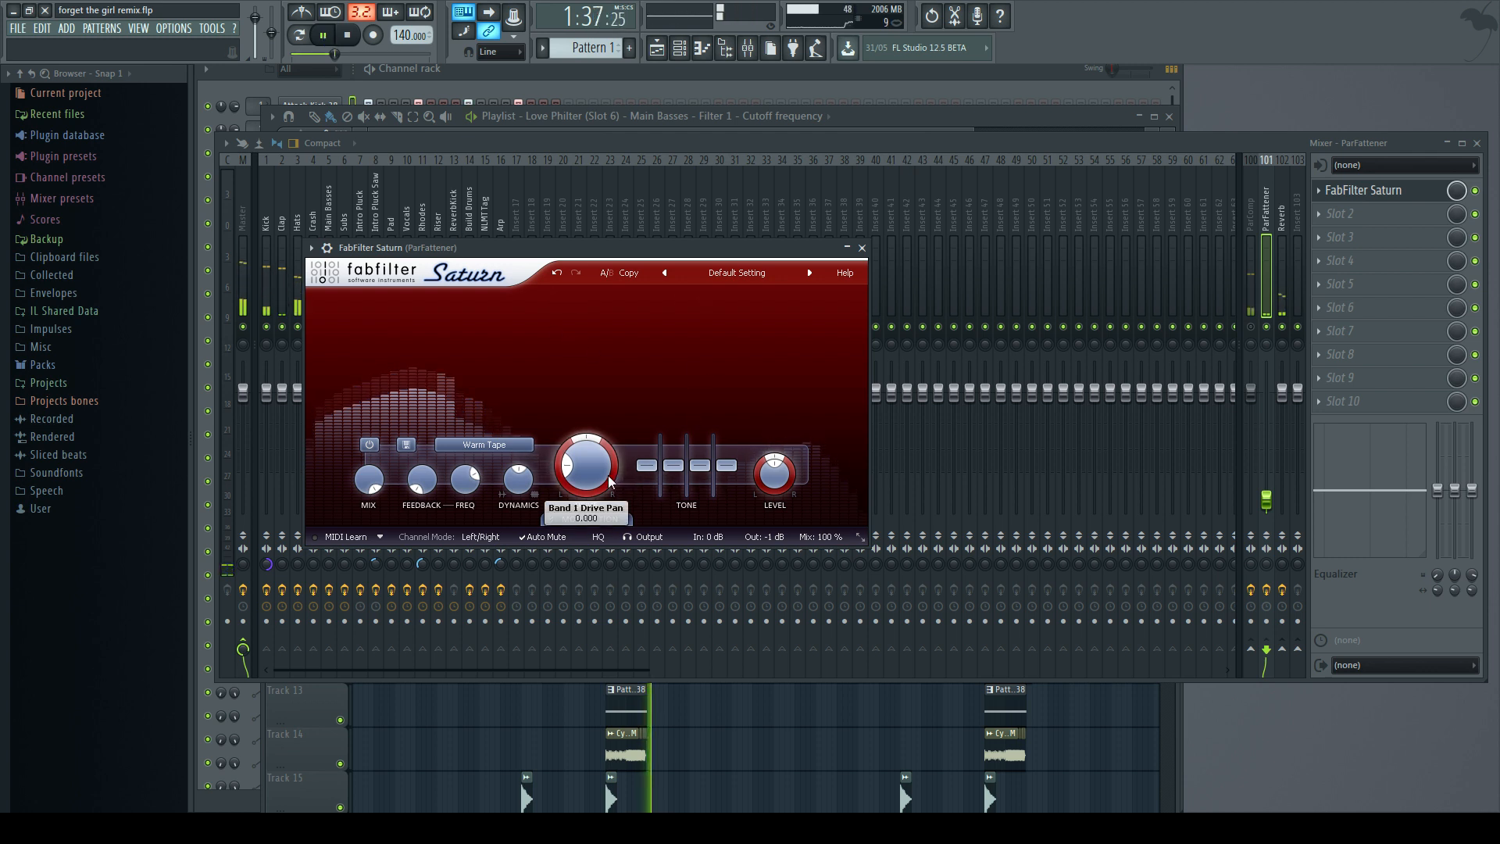
left_click_drag(603, 461, 607, 434)
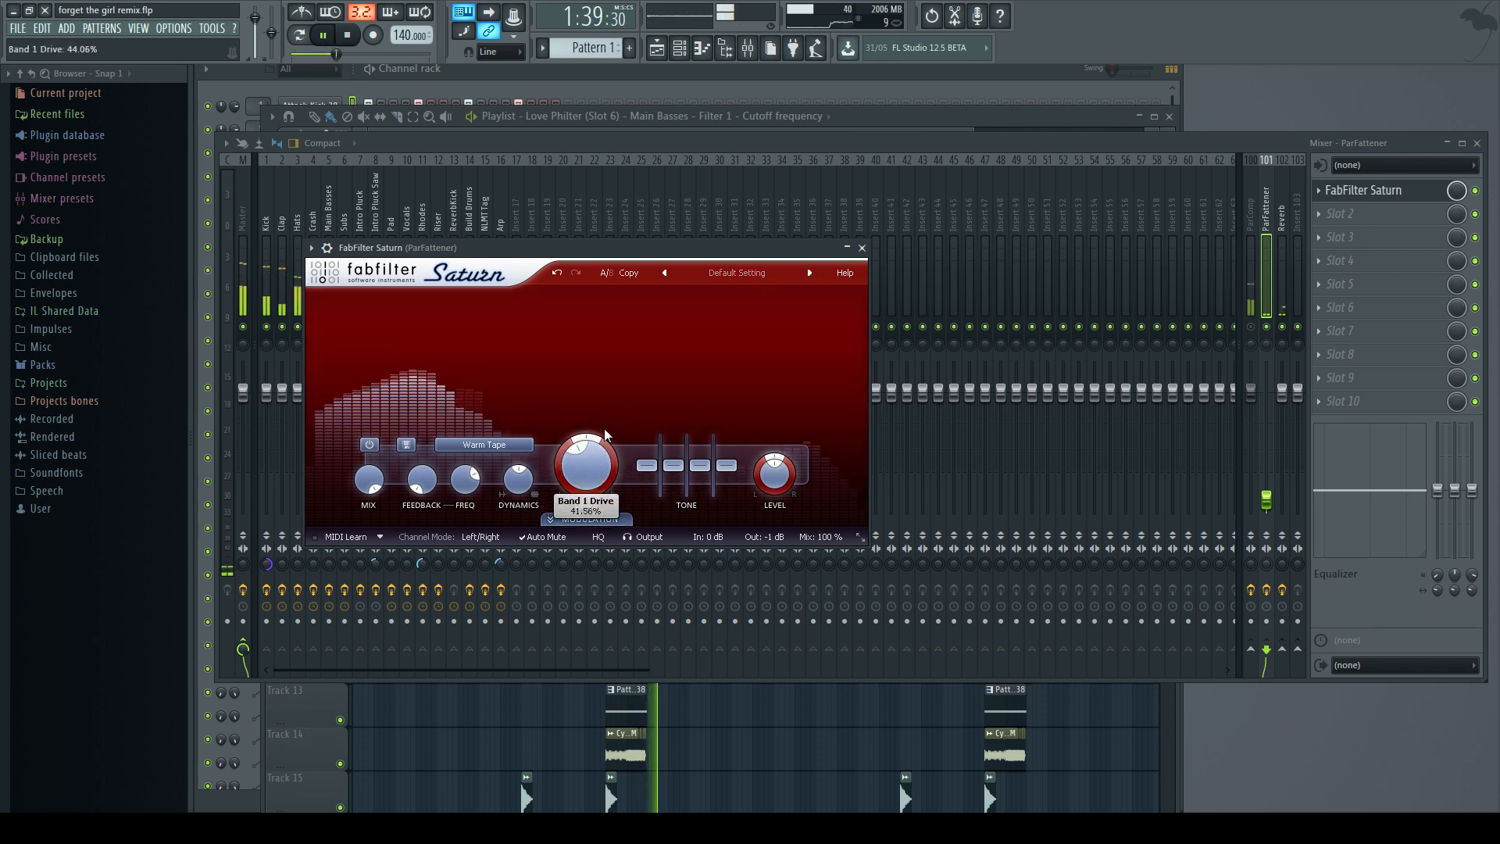
Raise the ParFattener fader to -20.7 dB and reopen its FabFilter Saturn.
left_click(1252, 497)
left_click(1268, 502)
left_click(1252, 486)
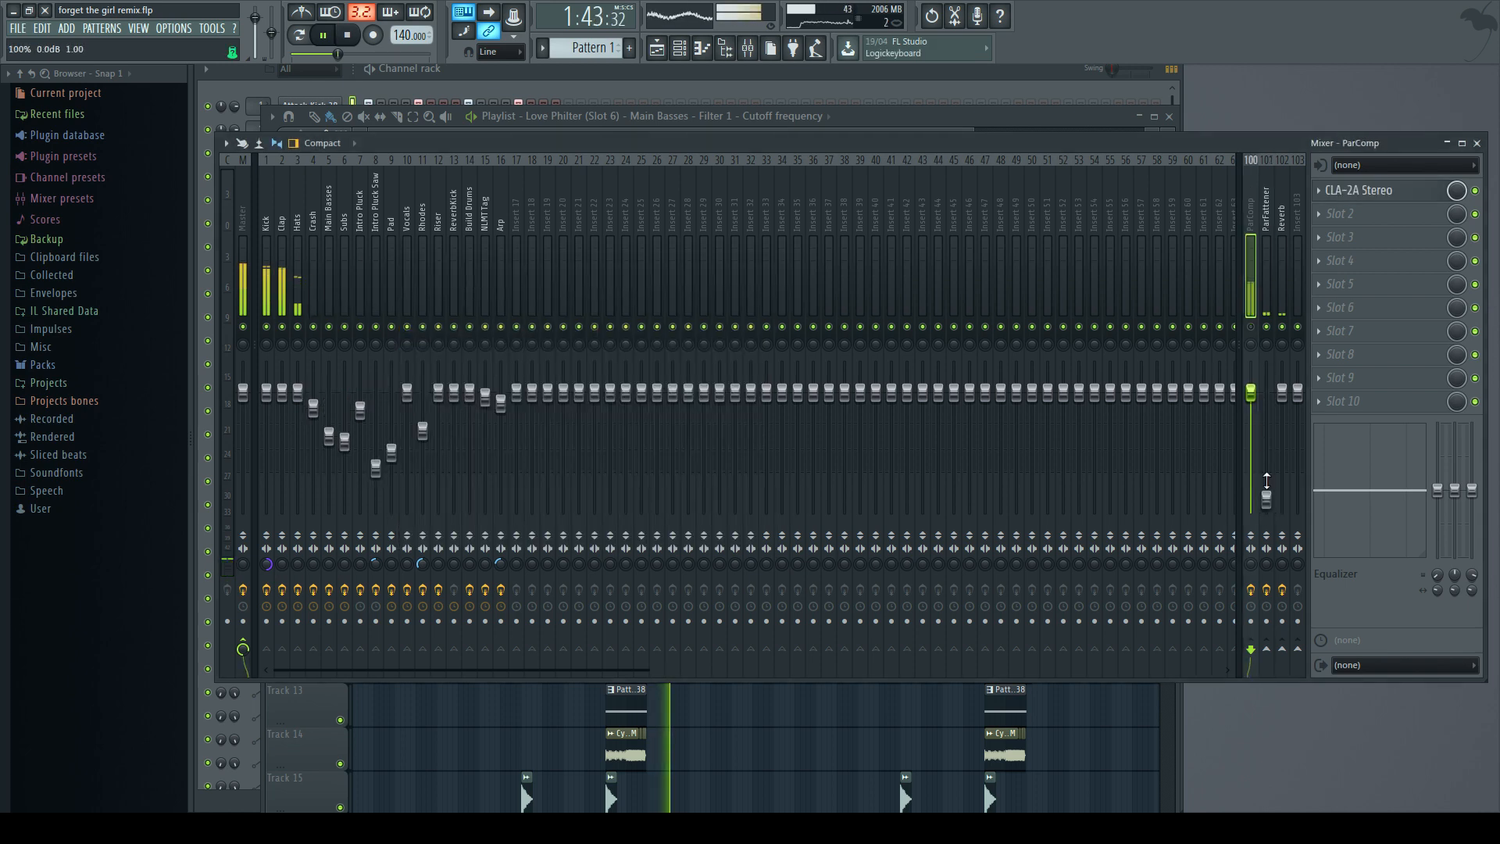
mouse_move(1267, 497)
left_mouse_down()
mouse_move(1267, 400)
mouse_move(1267, 481)
left_mouse_up()
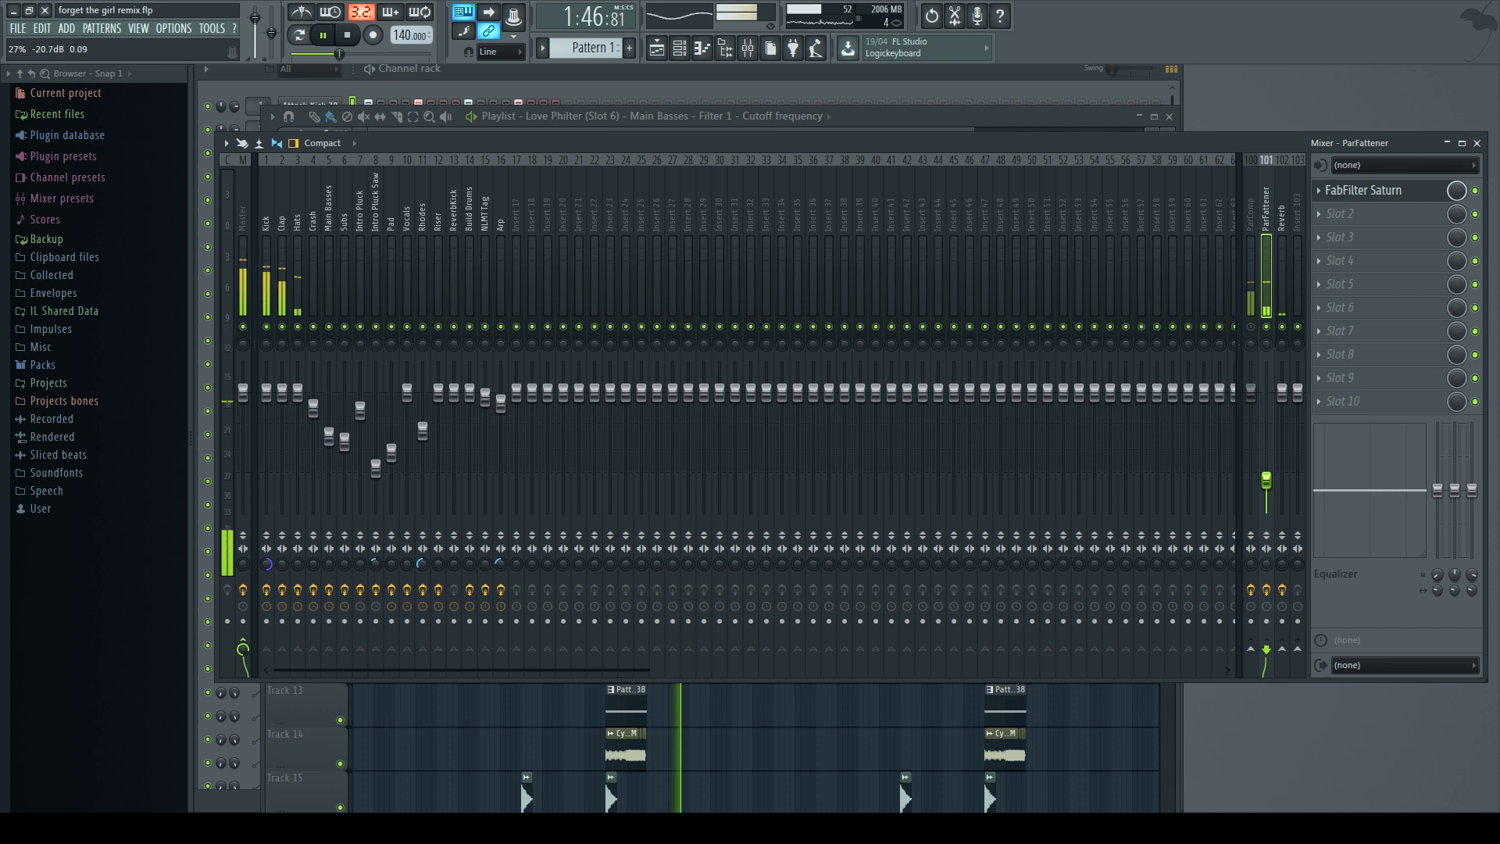
left_click(1394, 201)
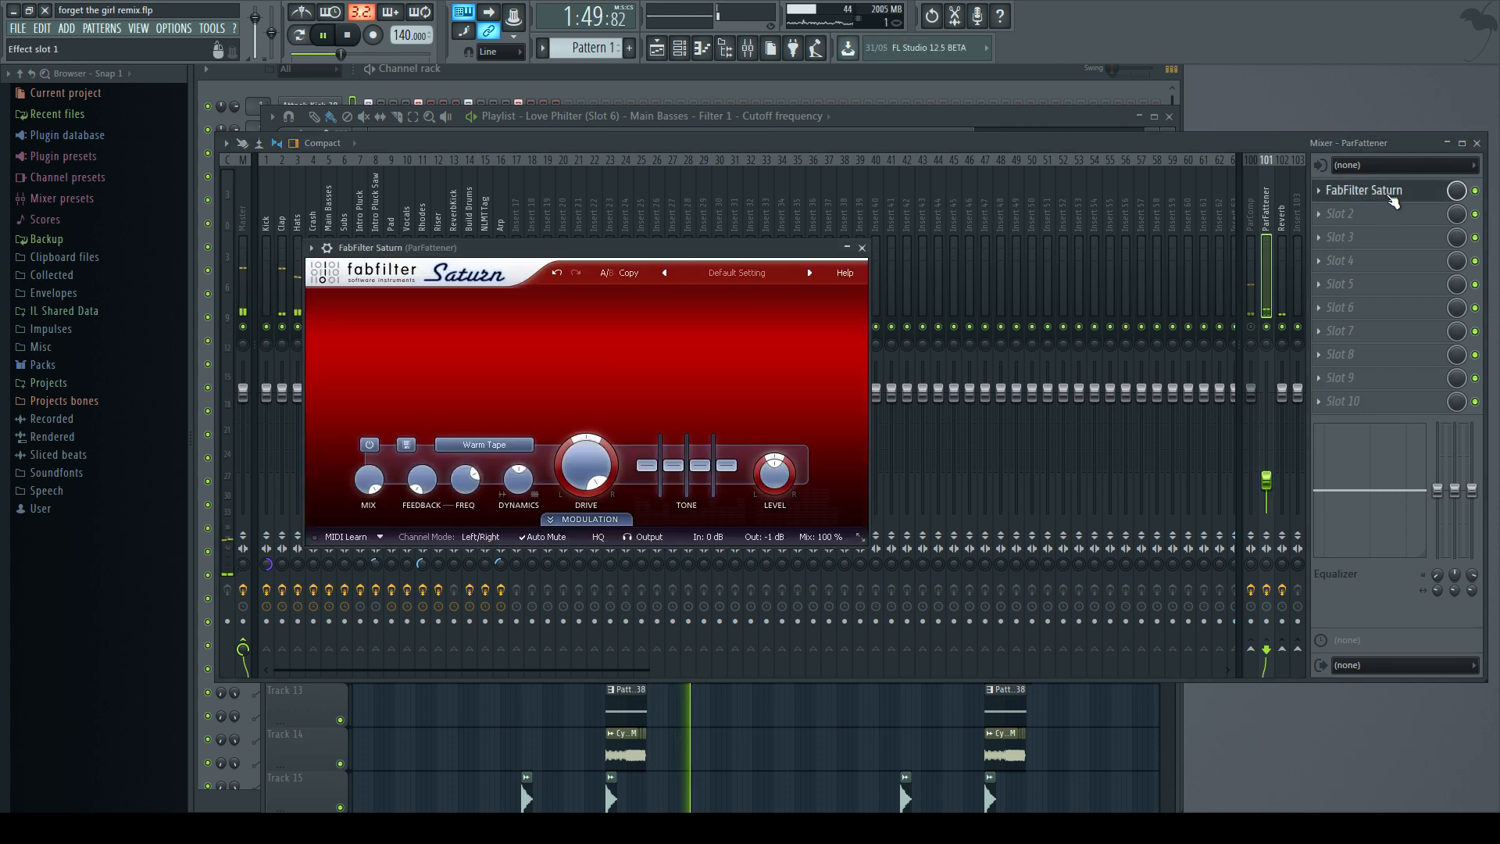
Audition the Clean Tube saturation style in FabFilter Saturn and settle on Warm Tube for band 1.
left_click(527, 447)
left_click(526, 460)
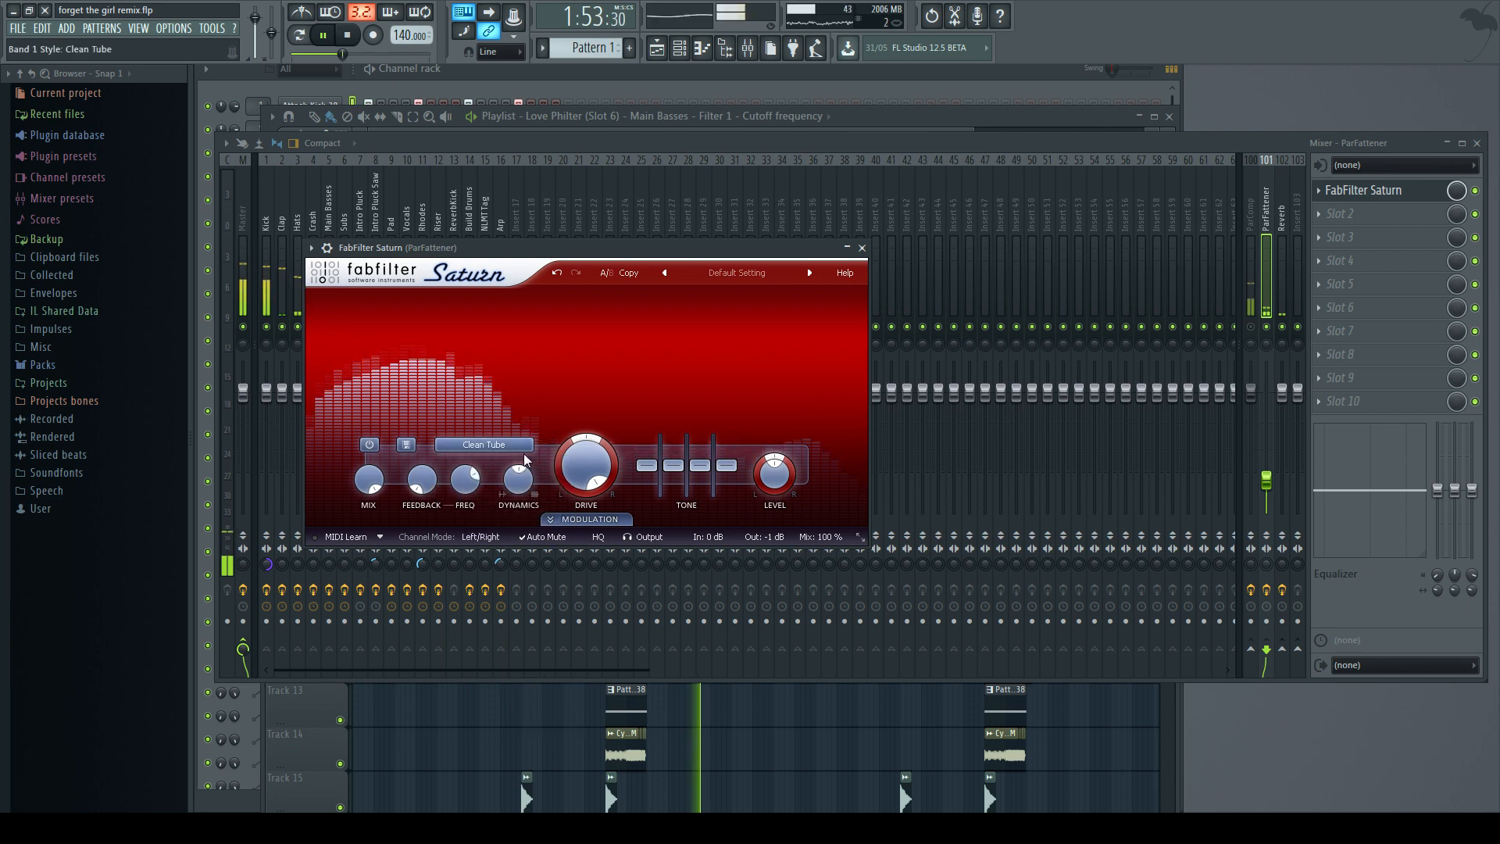
left_click(526, 452)
left_click(501, 480)
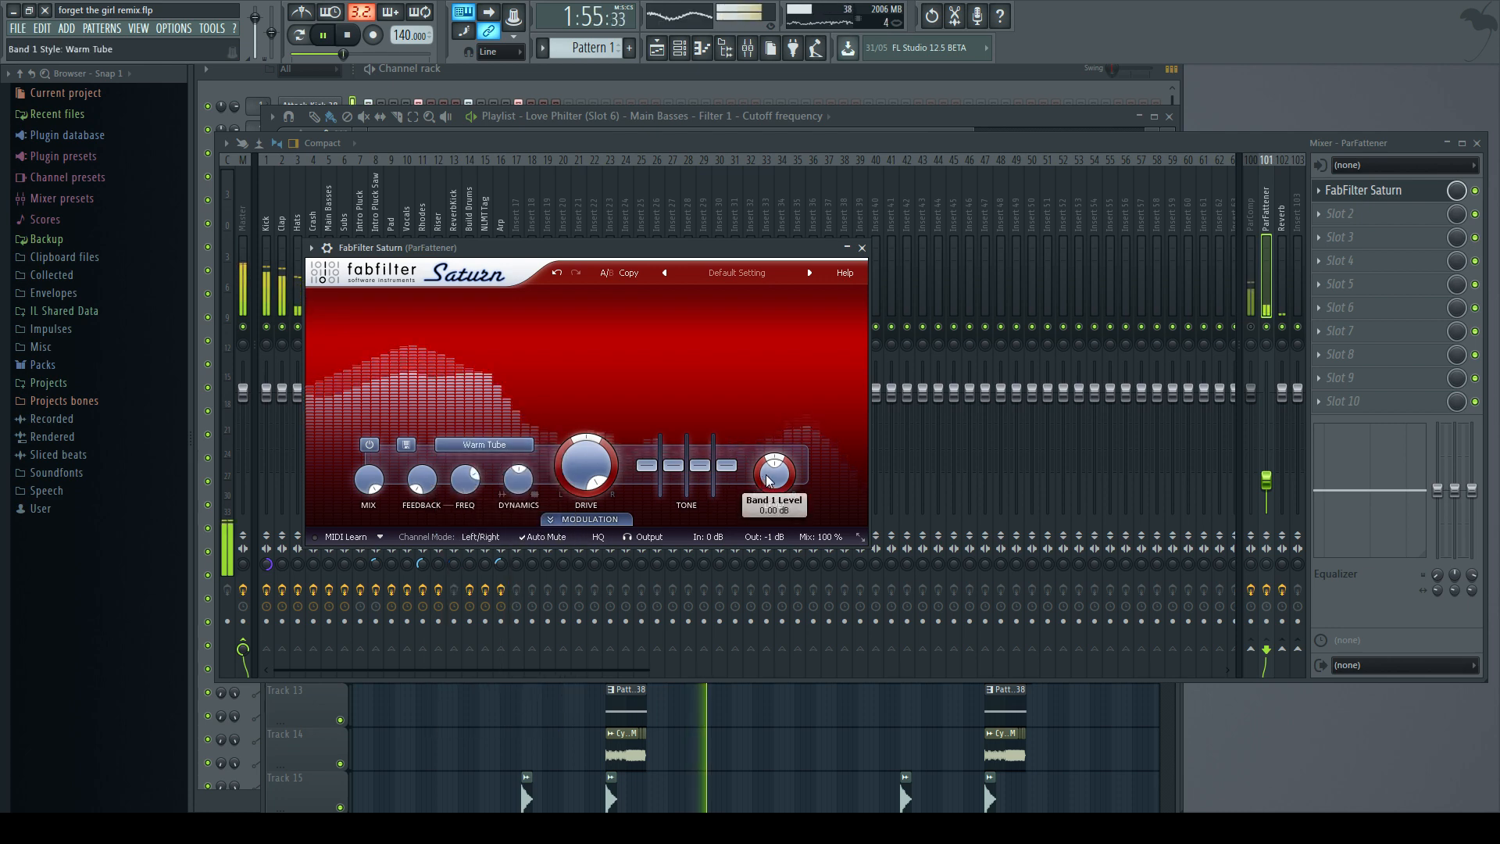
Raise the ParFattener fader, unmute the ParComp track and restart playback with both parallel buses active.
left_click_drag(1267, 481, 1267, 456)
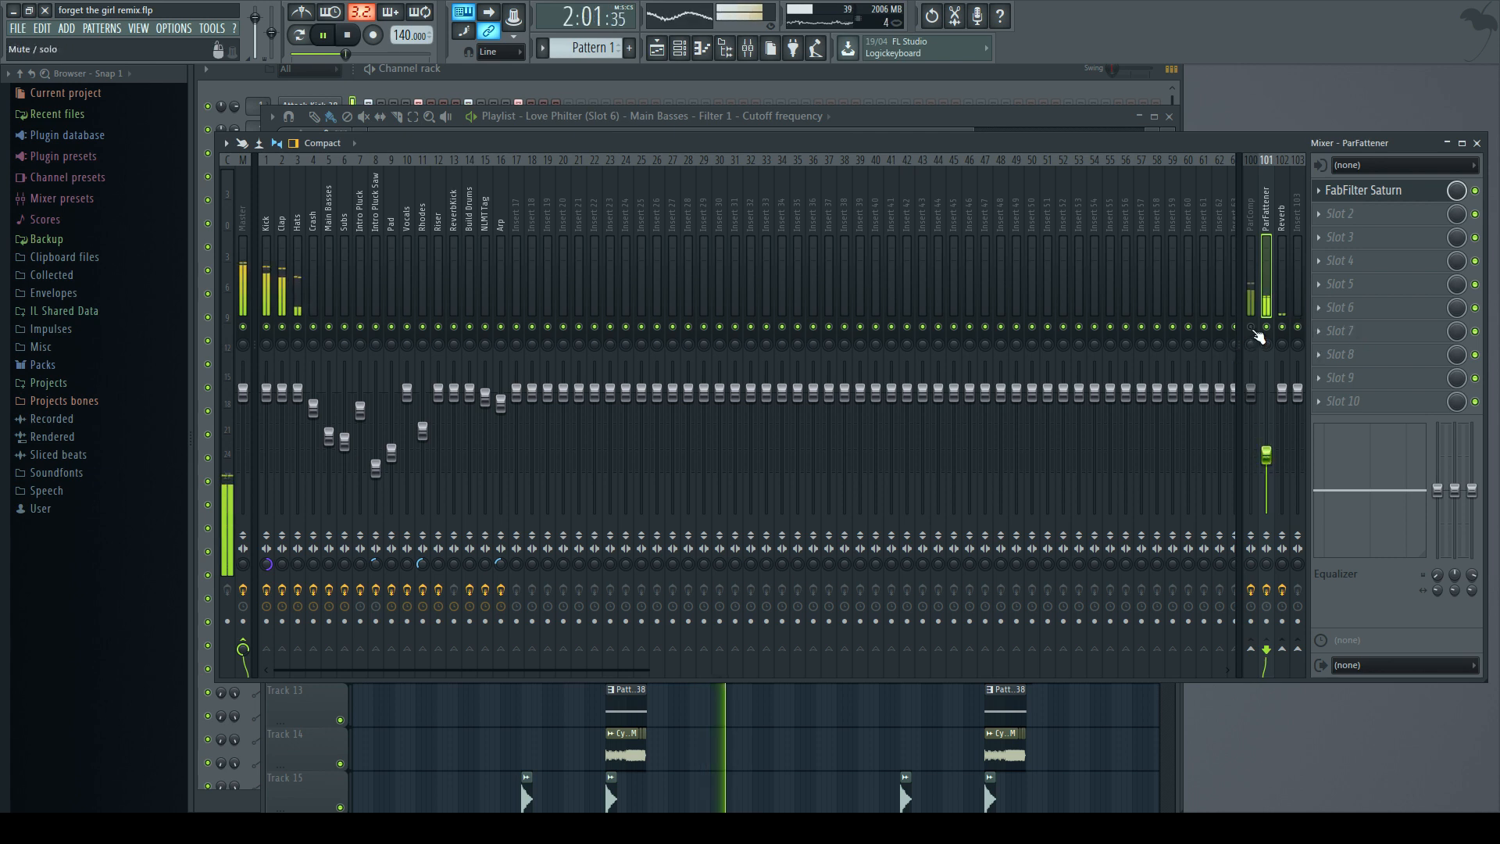
key("space")
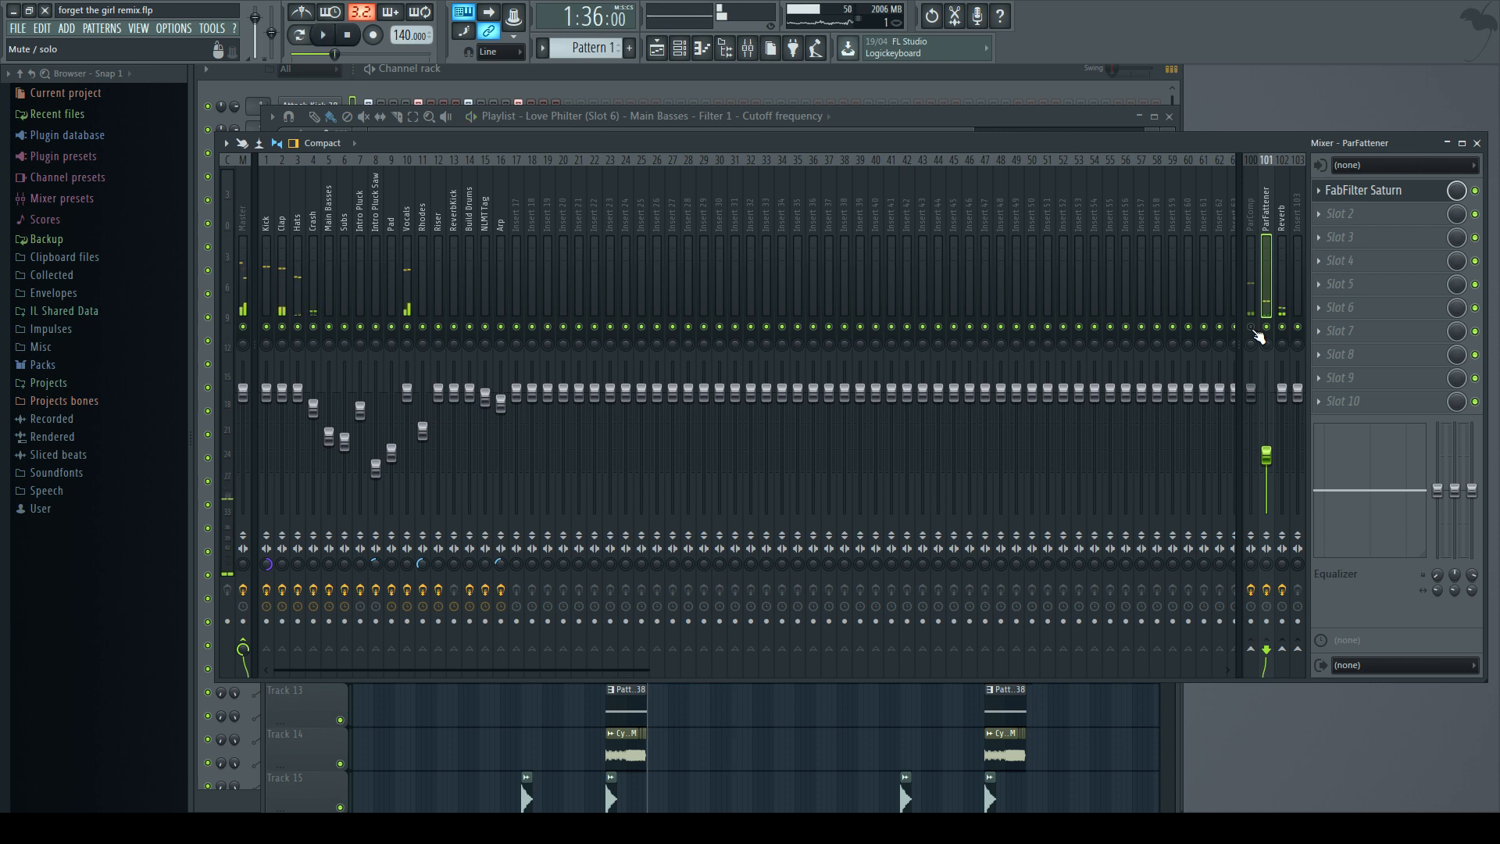
left_click(1252, 327)
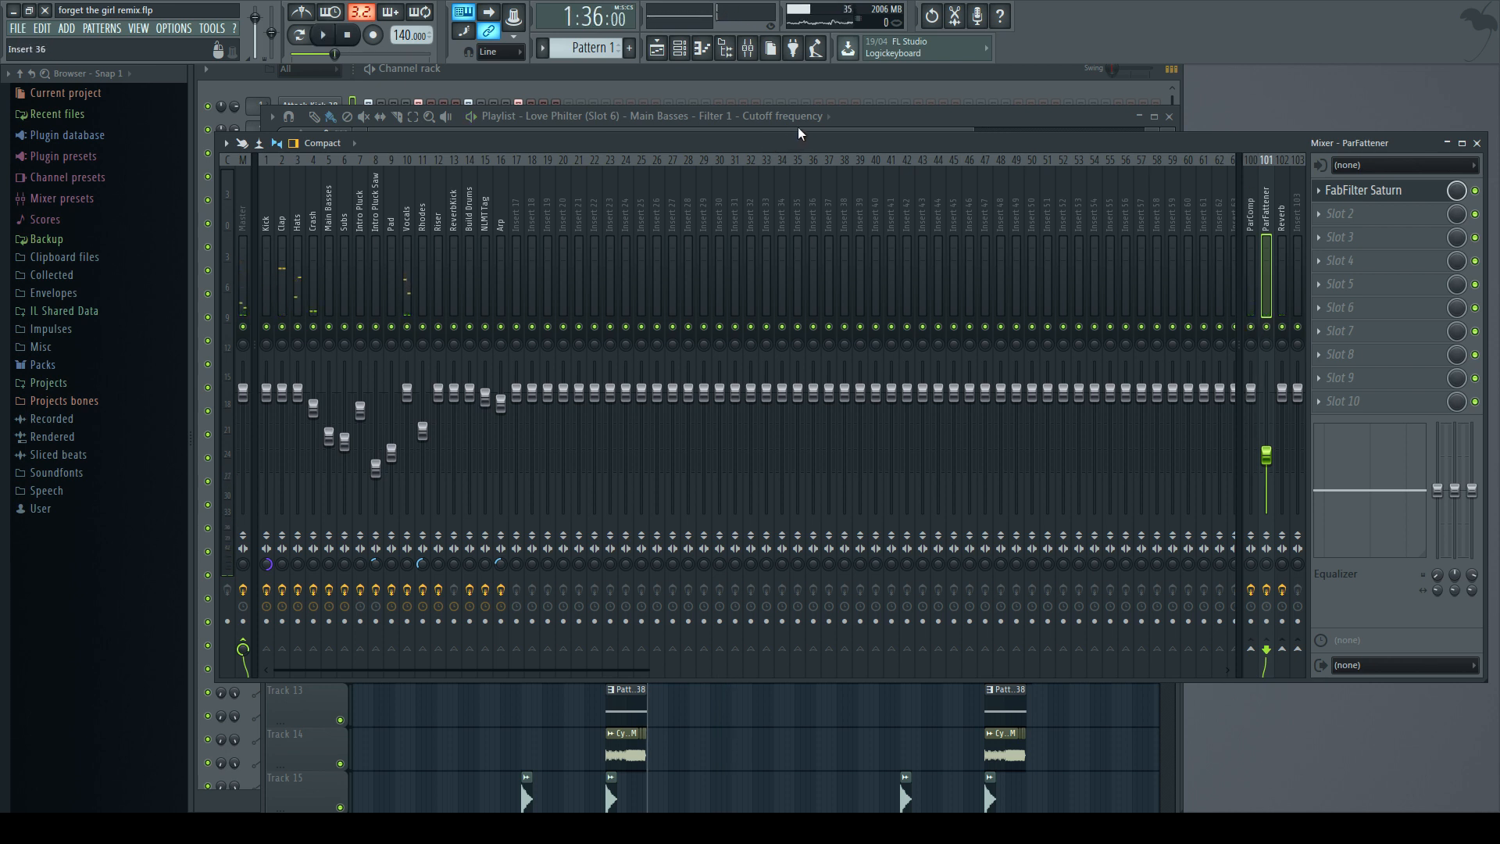
key("space")
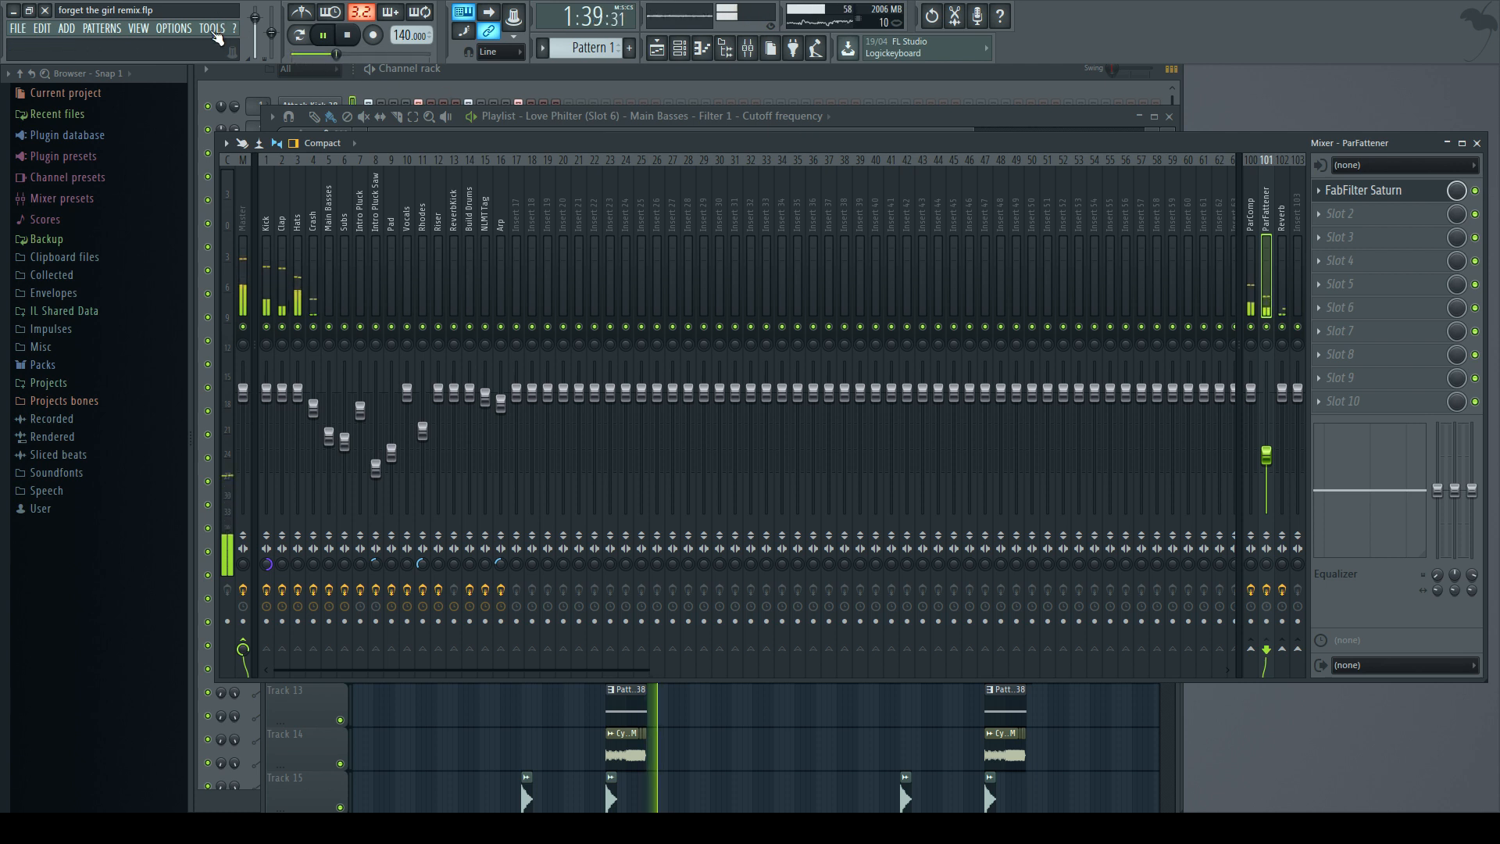
Run the macro that switches smart disable for all plugins during playback, and stop the song.
left_click(211, 29)
mouse_move(328, 77)
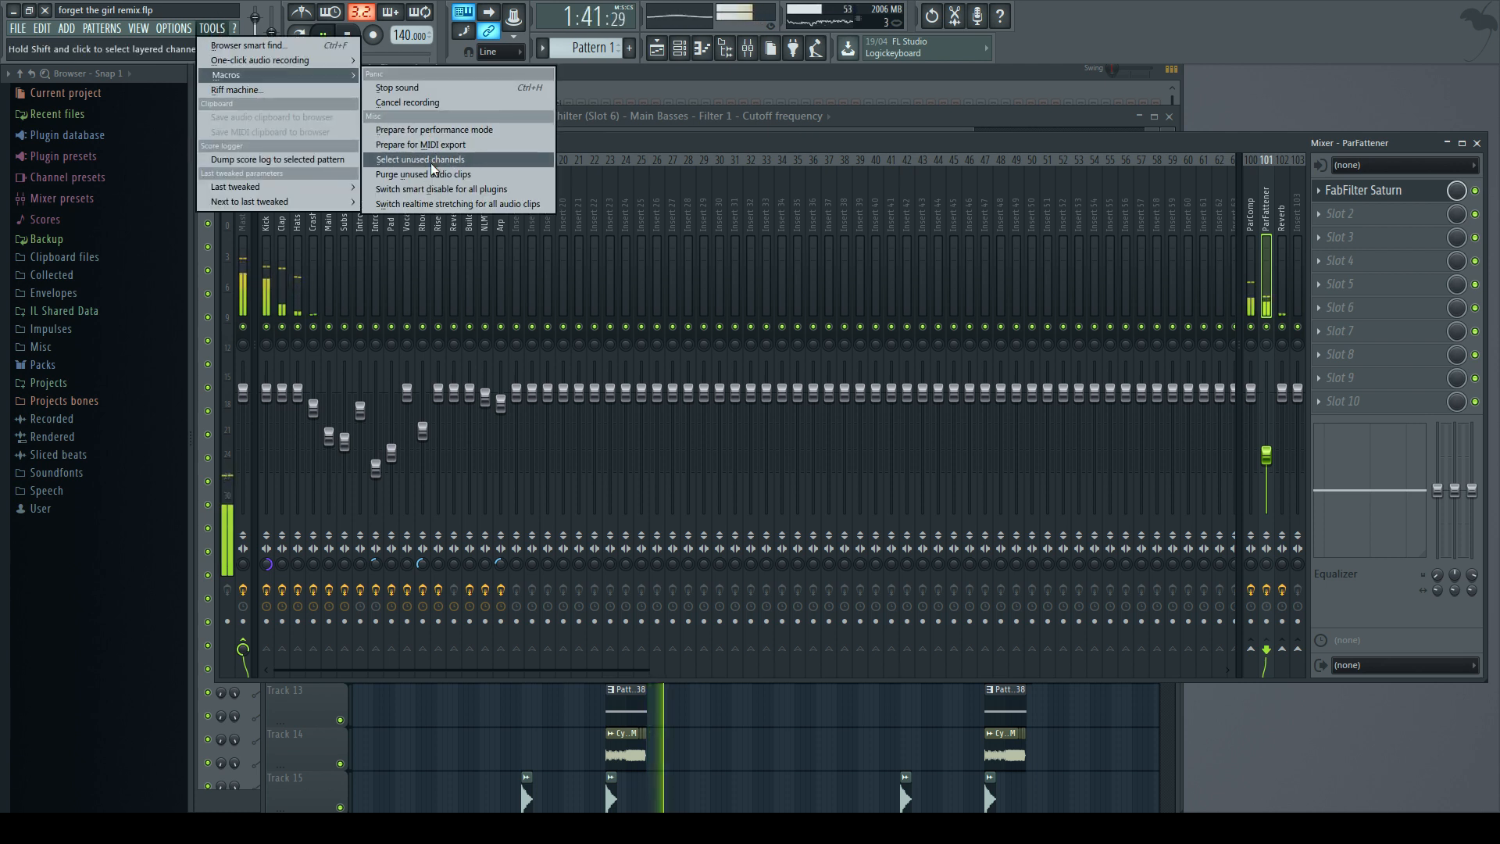
left_click(446, 190)
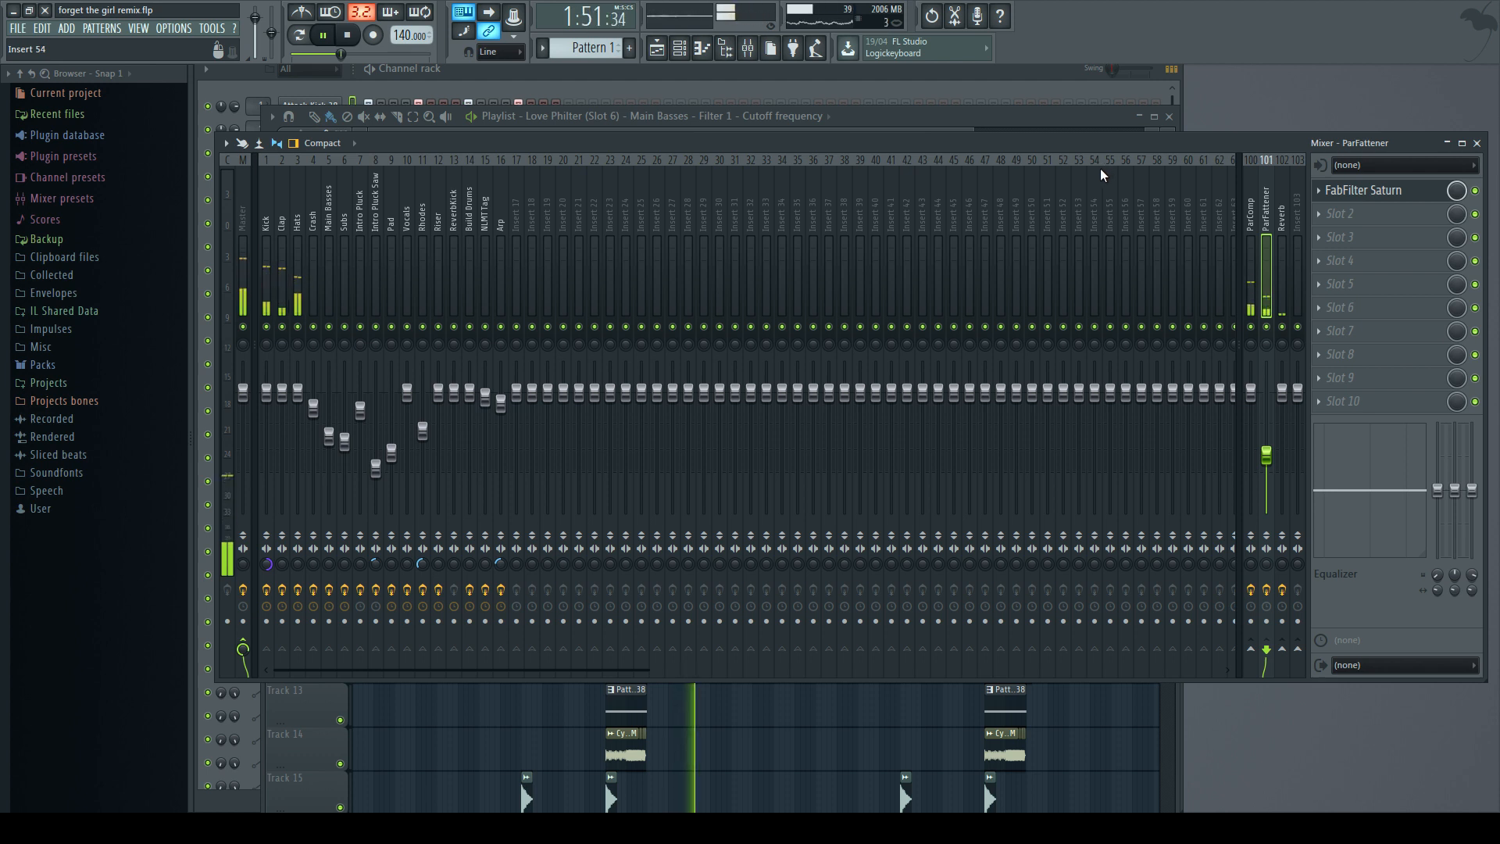
key("space")
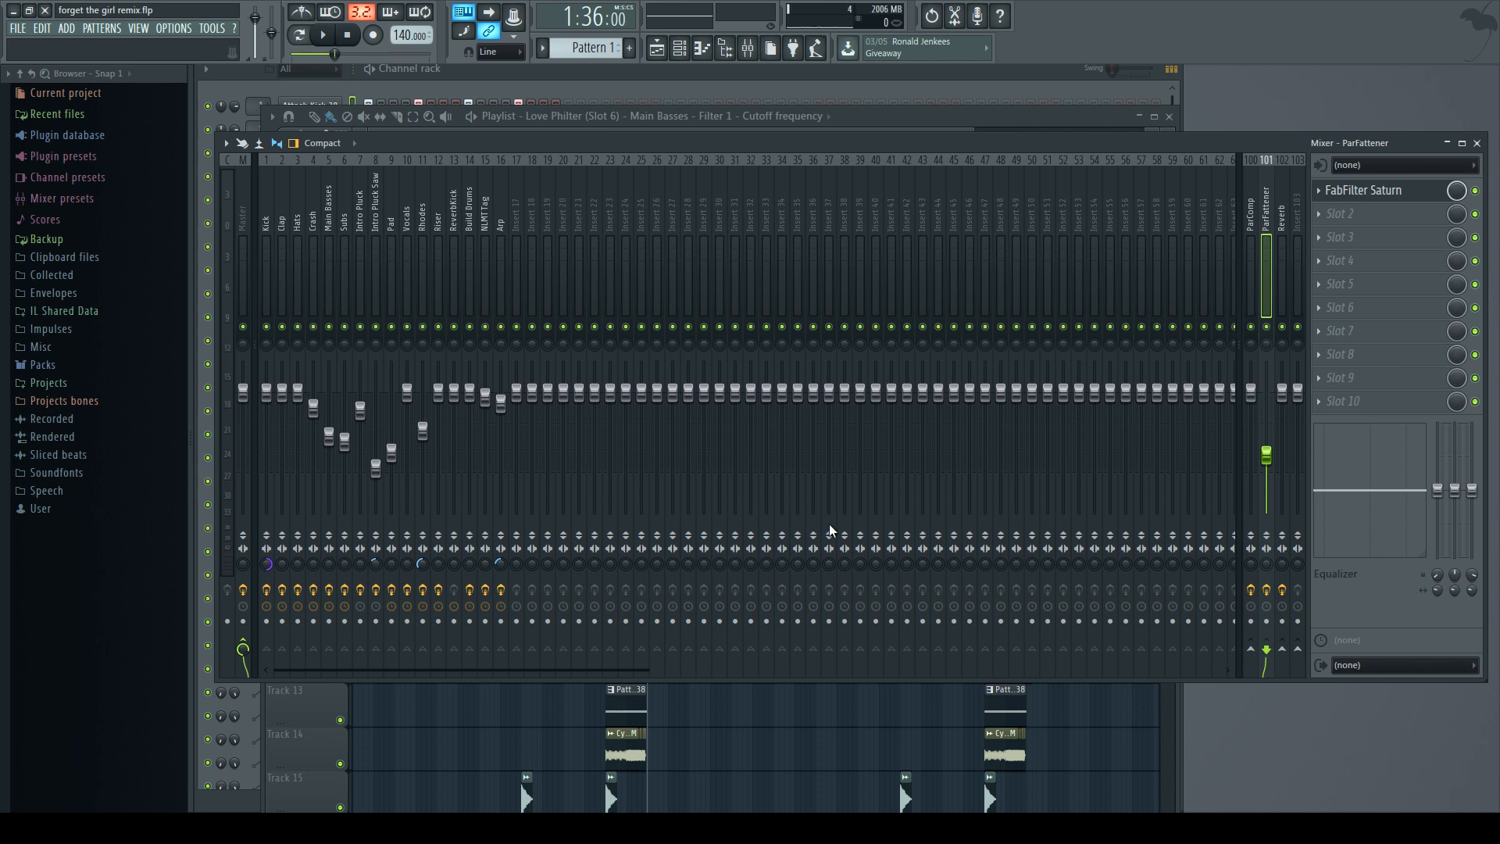
key("alt+Tab")
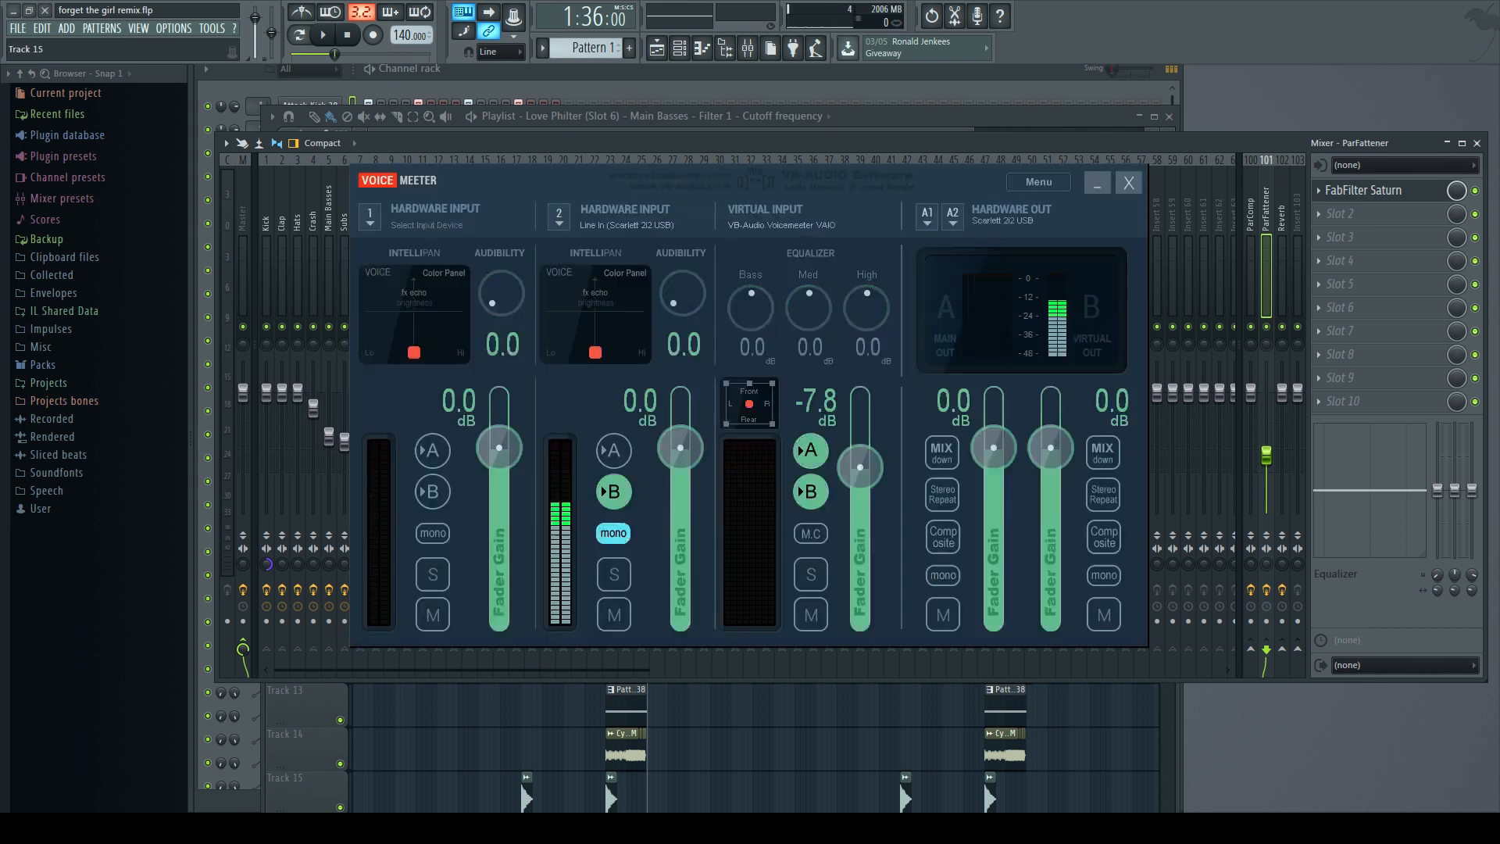
key("alt+Tab")
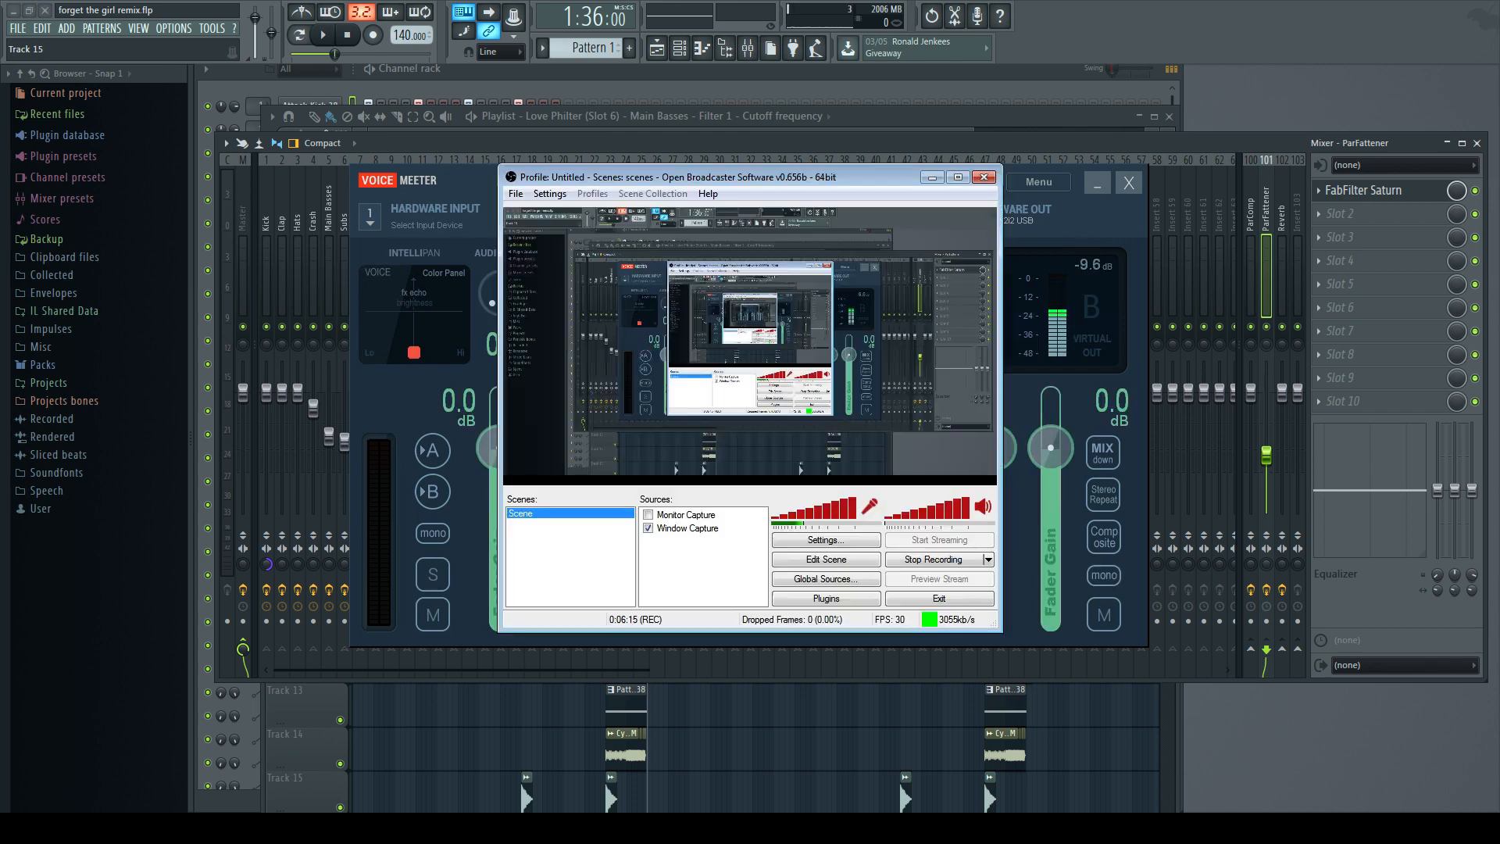